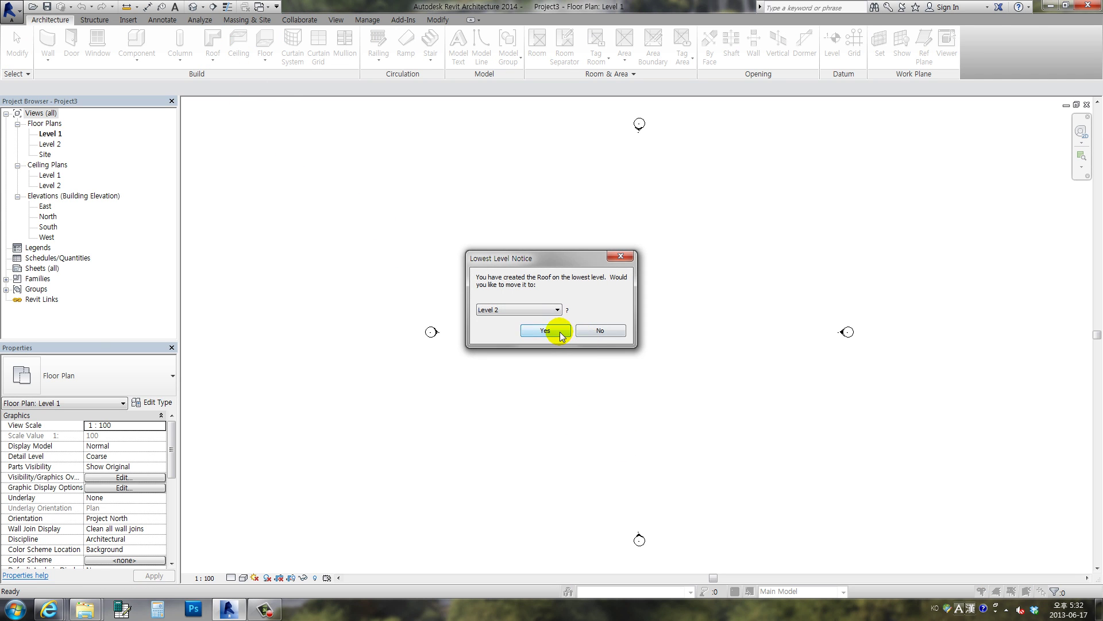
Step: Create a hip roof on Level 2 from an 18000 × 23600 rectangular footprint
left_click(560, 333)
left_click(560, 36)
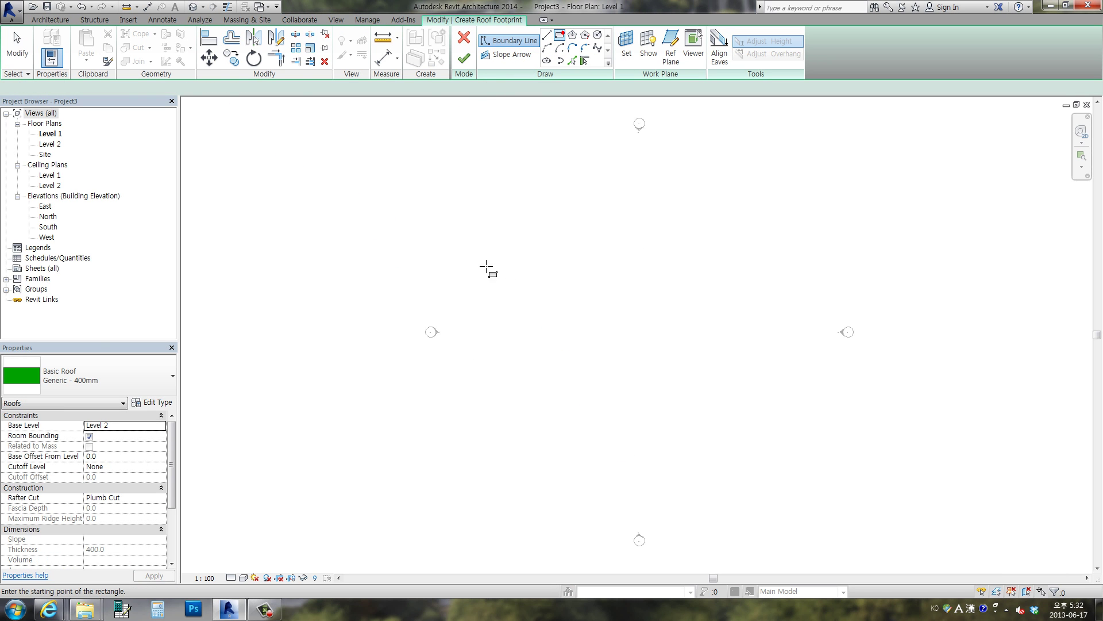
left_click(458, 238)
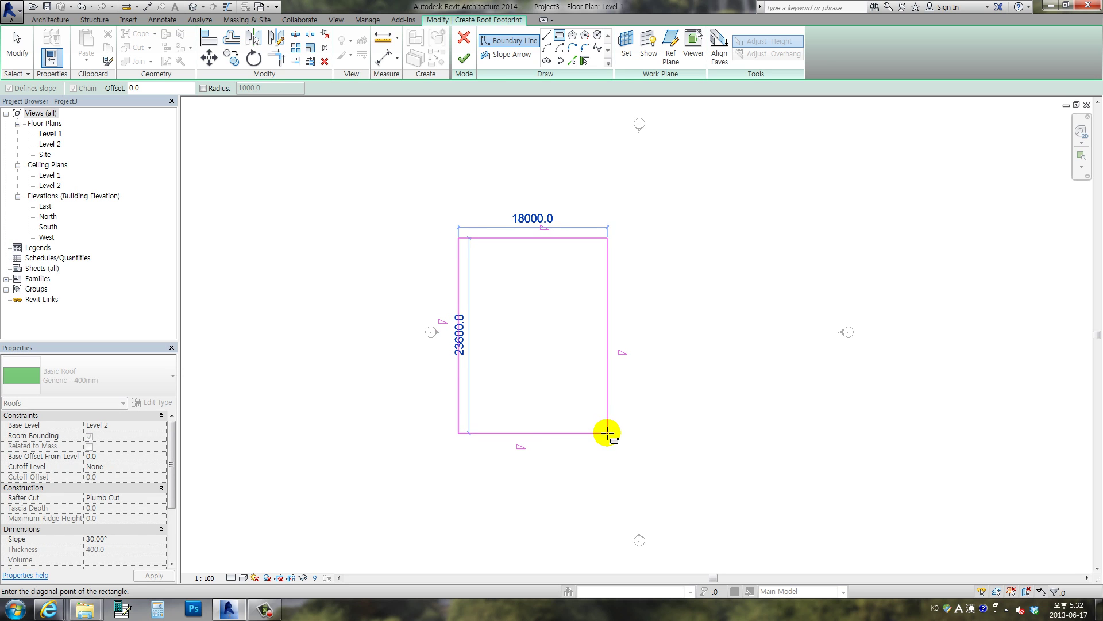
left_click(607, 430)
left_click(464, 57)
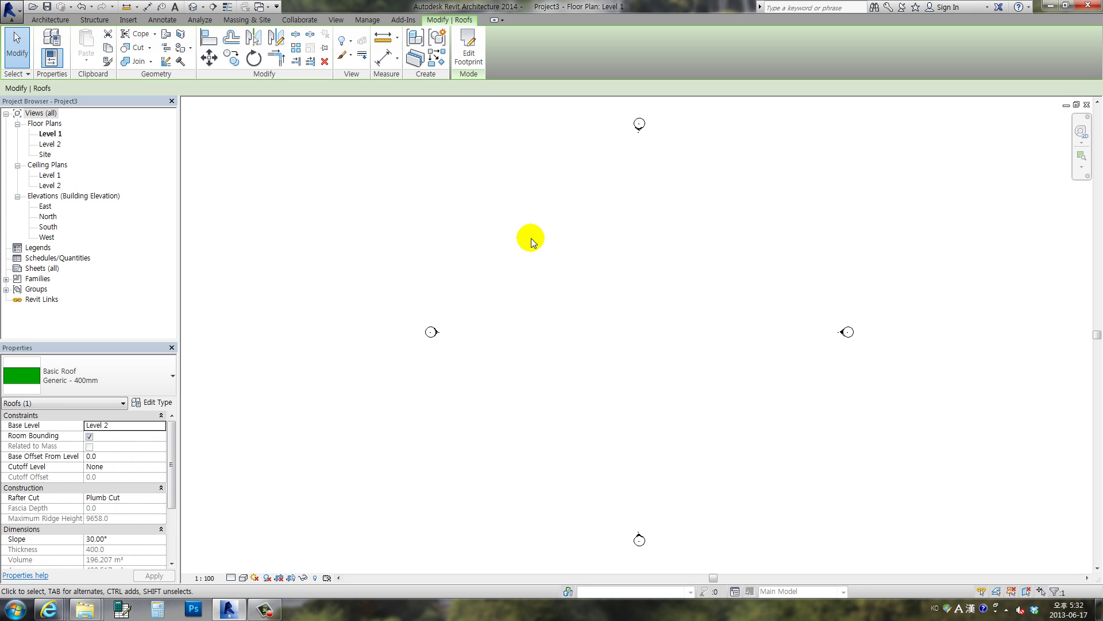
Step: In the Site plan, copy the hip roof from its top-left corner to the right of the original
double_click(45, 154)
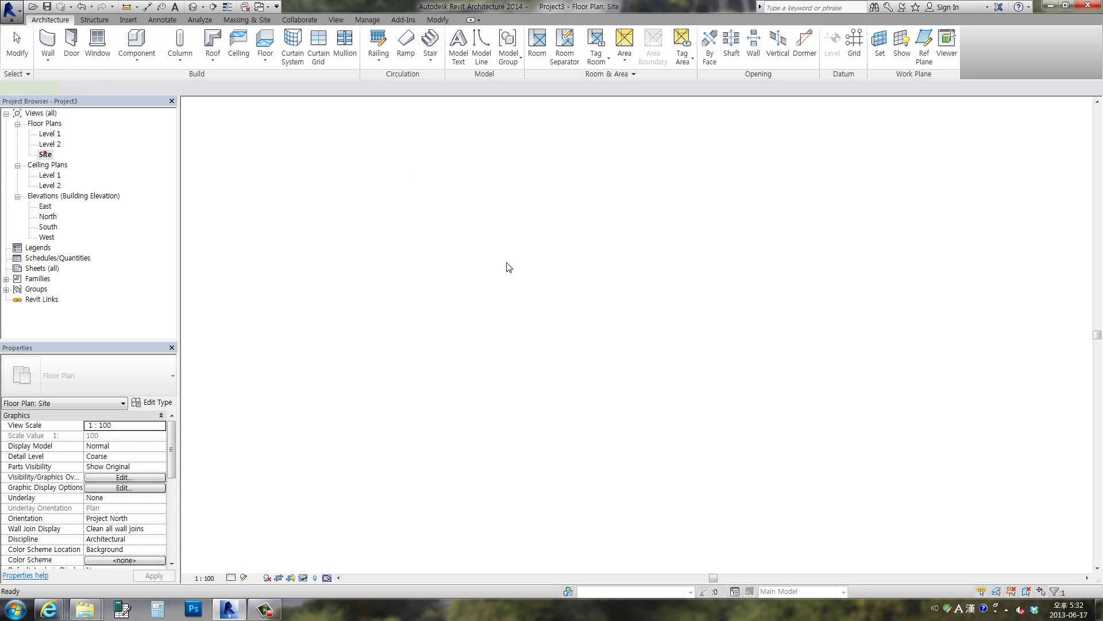
left_click(568, 298)
left_click(127, 454)
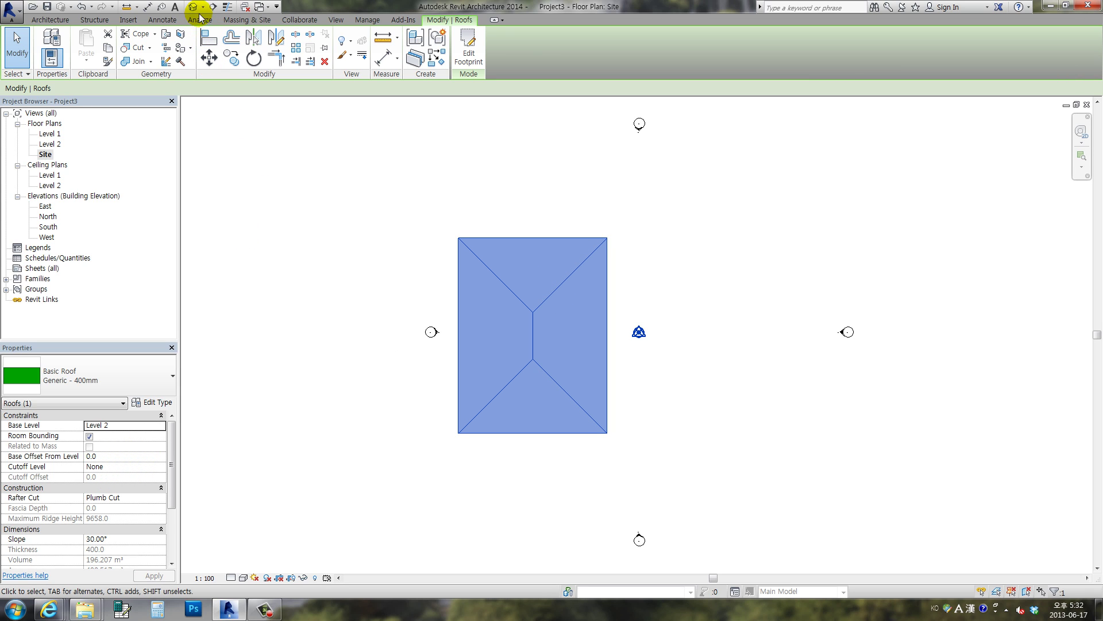
left_click(234, 66)
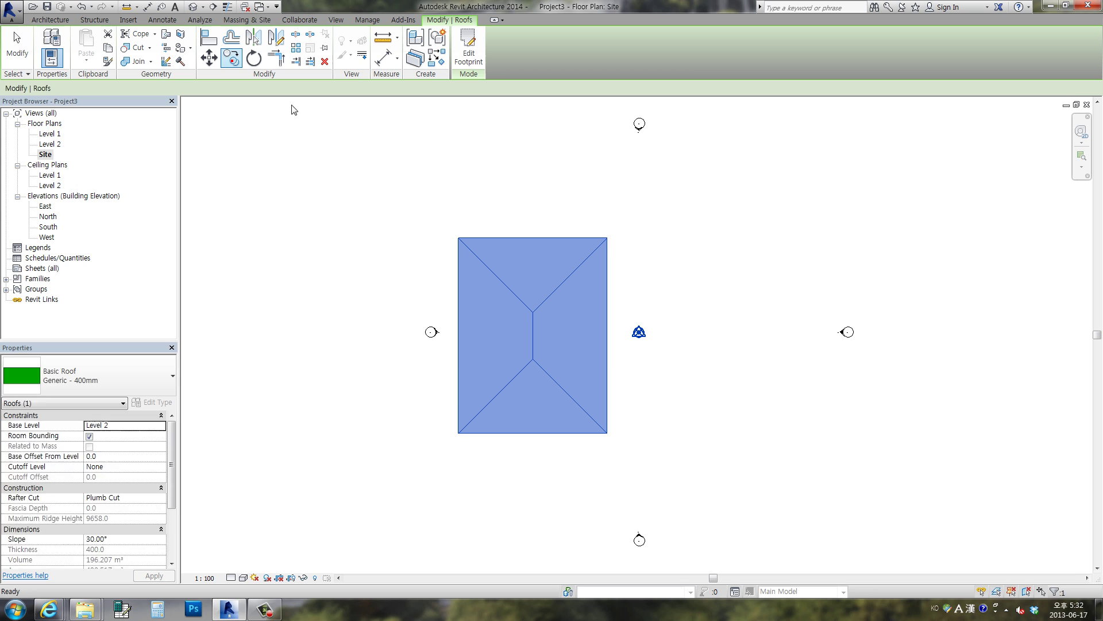
left_click(459, 236)
left_click(627, 238)
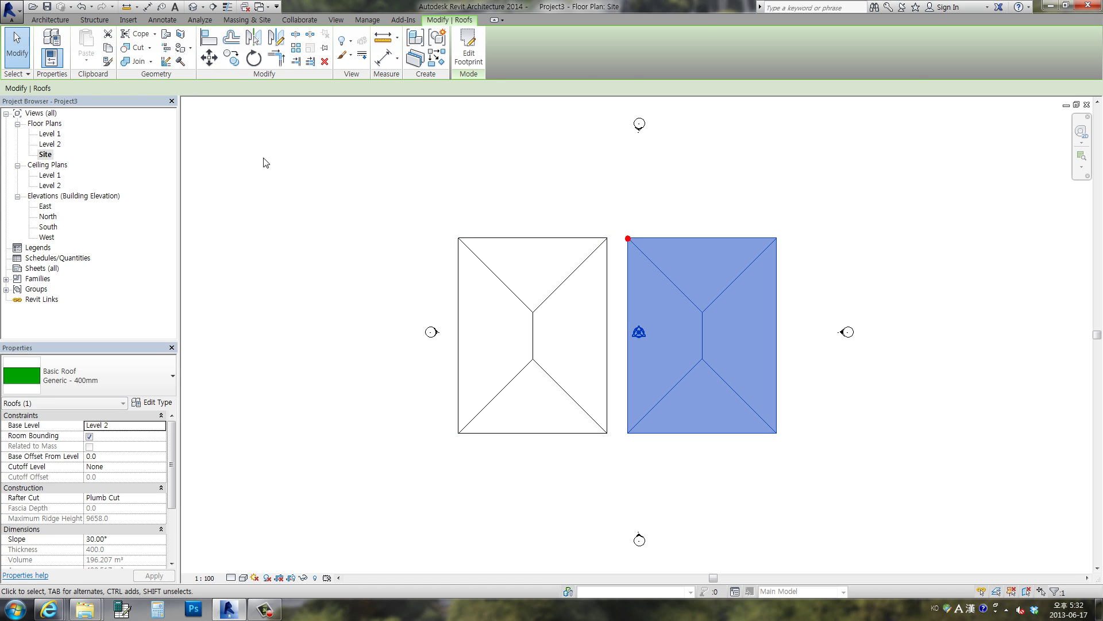
left_click(297, 179)
Step: Cut the left roof off at Level 2 with a 1000 cutoff offset
left_click(468, 252)
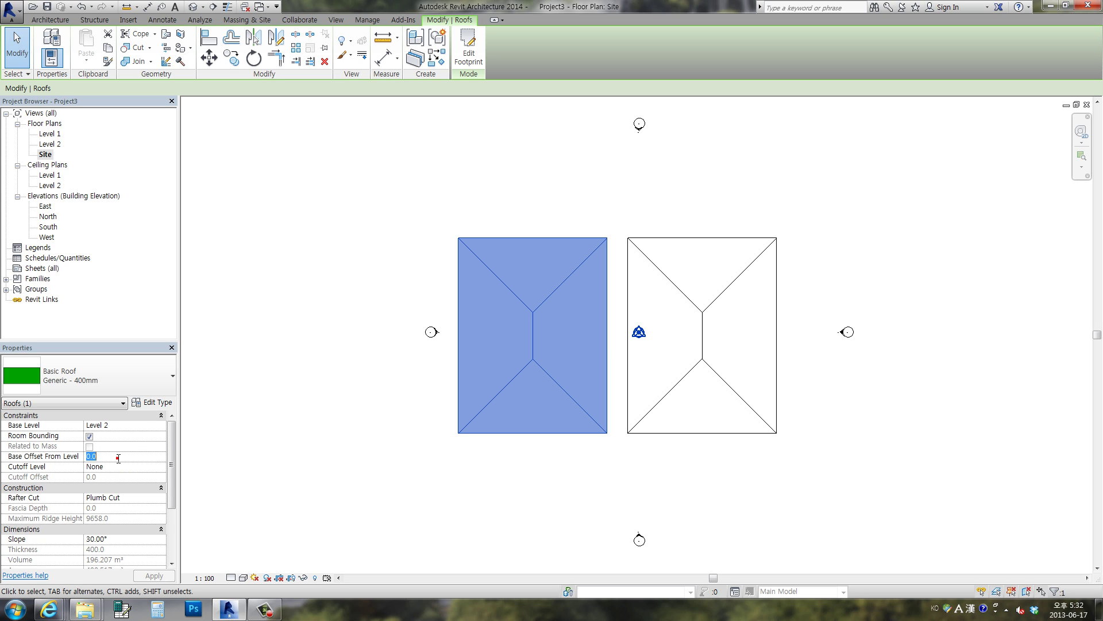
left_click(161, 466)
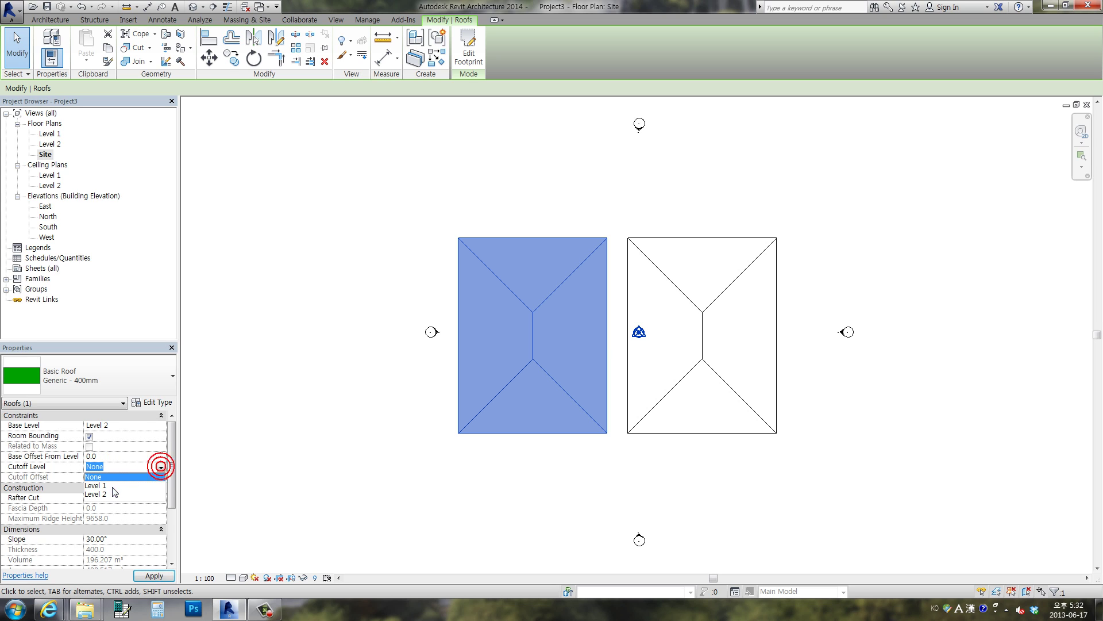
left_click(113, 494)
type("1000")
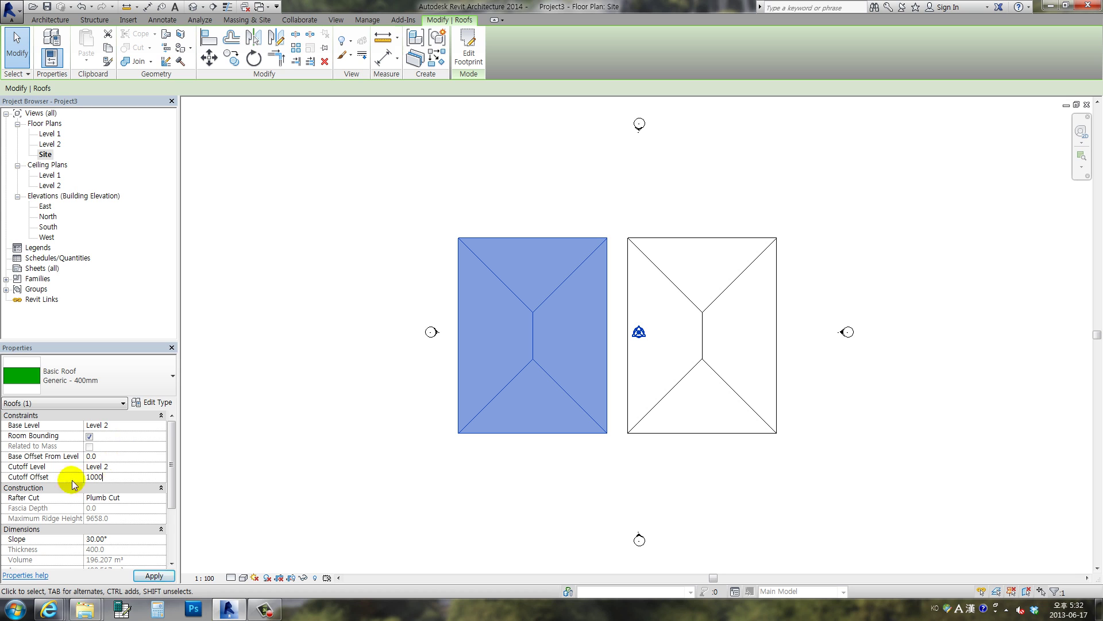
key("Return")
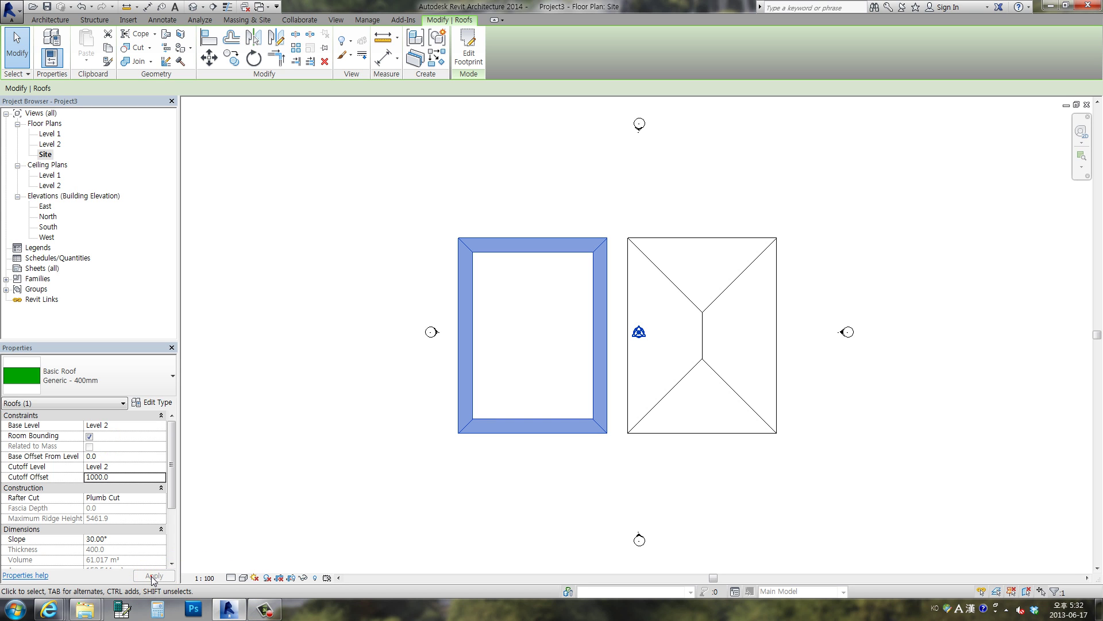
Step: Check both roofs in the default 3D view, then open the South elevation
left_click(193, 11)
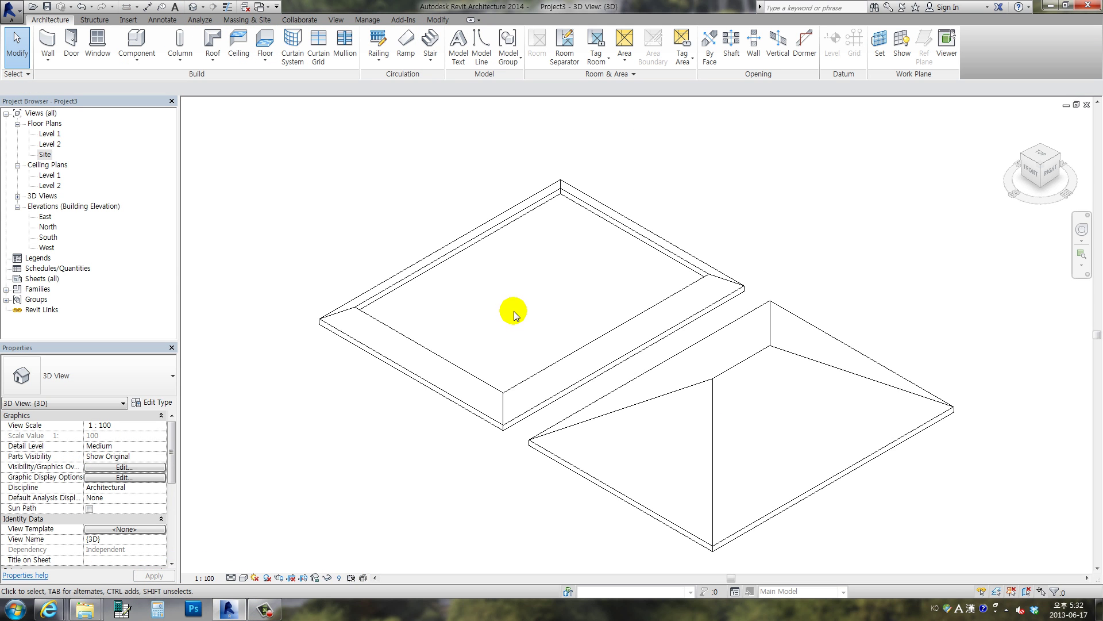
mouse_move(513, 308)
middle_mouse_down("shift")
mouse_move(734, 353)
mouse_move(569, 354)
middle_mouse_up("shift")
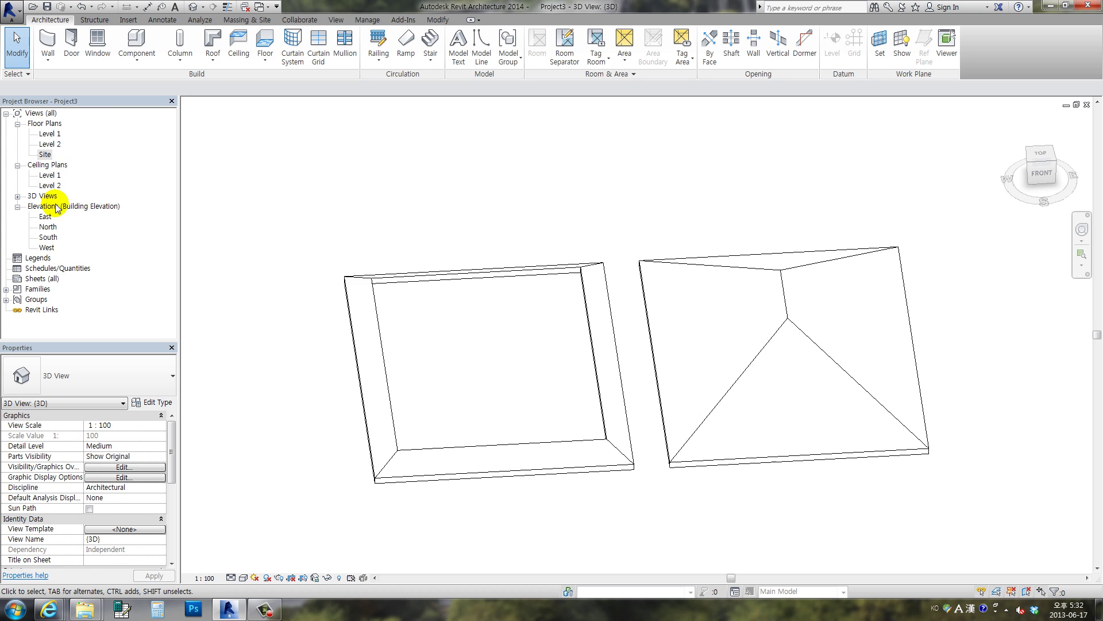
double_click(55, 240)
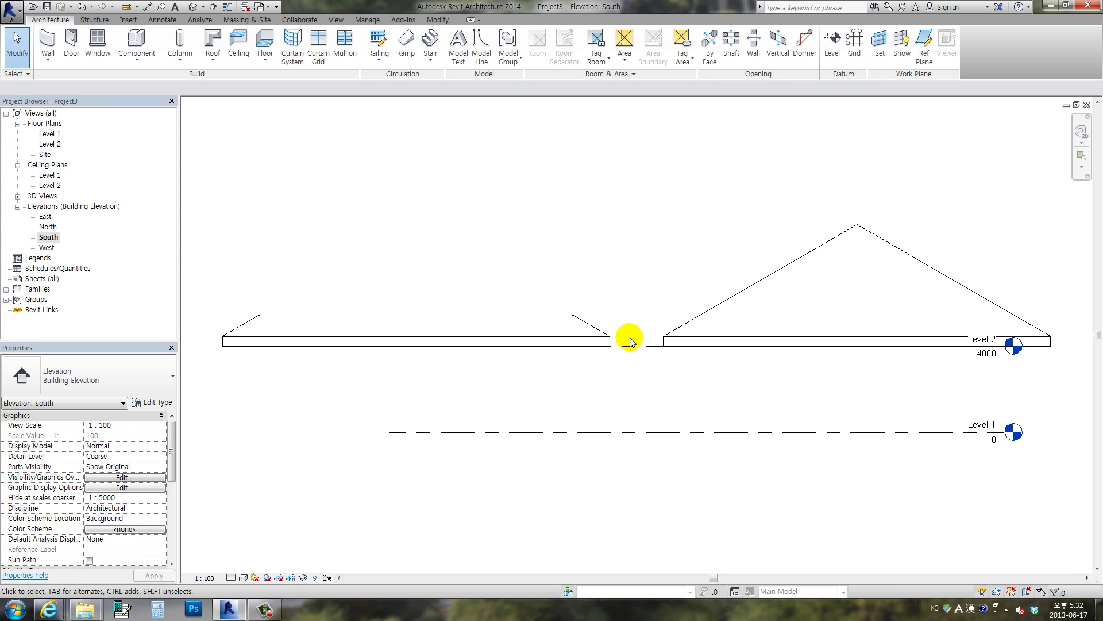
Step: Draw a horizontal reference plane named 1 along the truncated roof's top, past the right roof
left_click(918, 50)
left_click(561, 328)
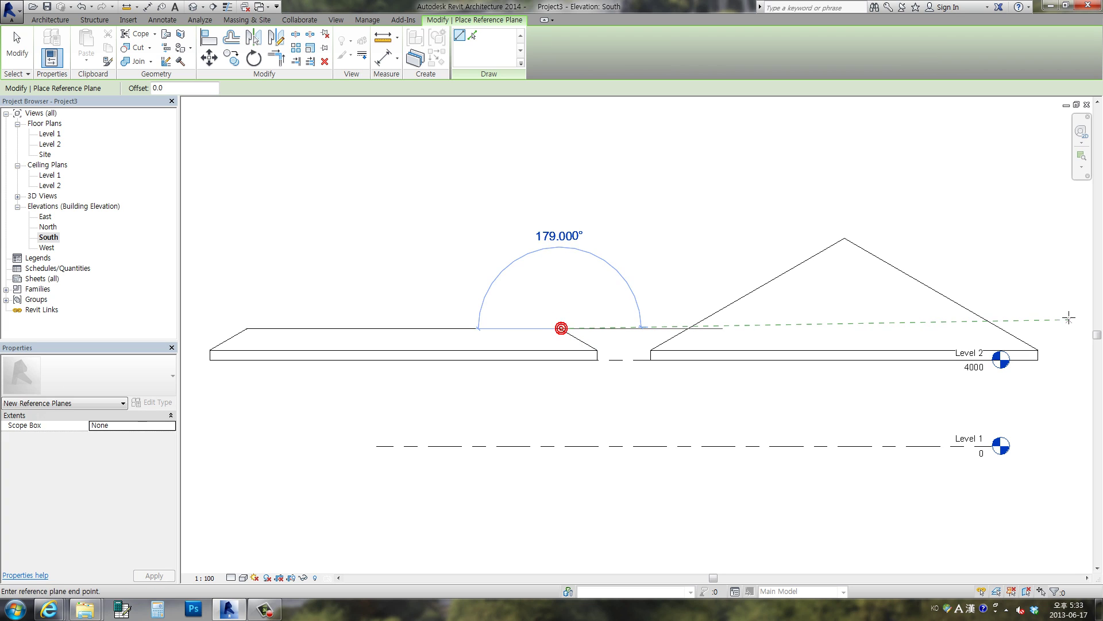
left_click(1057, 328)
key("Escape")
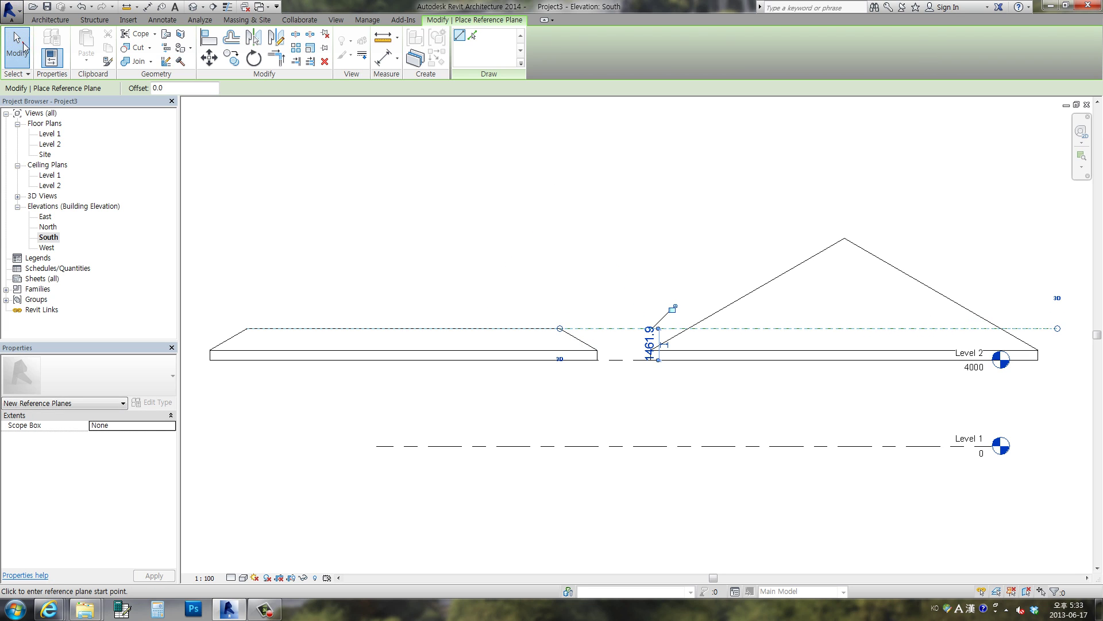
key("Escape")
left_click(637, 329)
type("1")
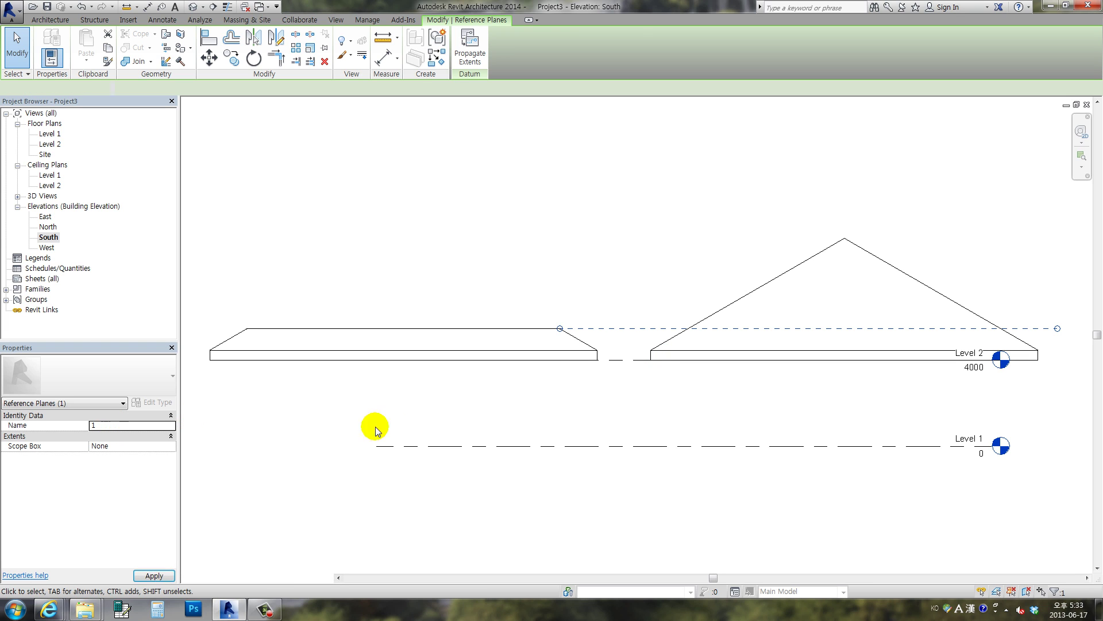
left_click(331, 478)
Step: From the Site plan, start an in-place Roofs family named Roofs 1
double_click(45, 155)
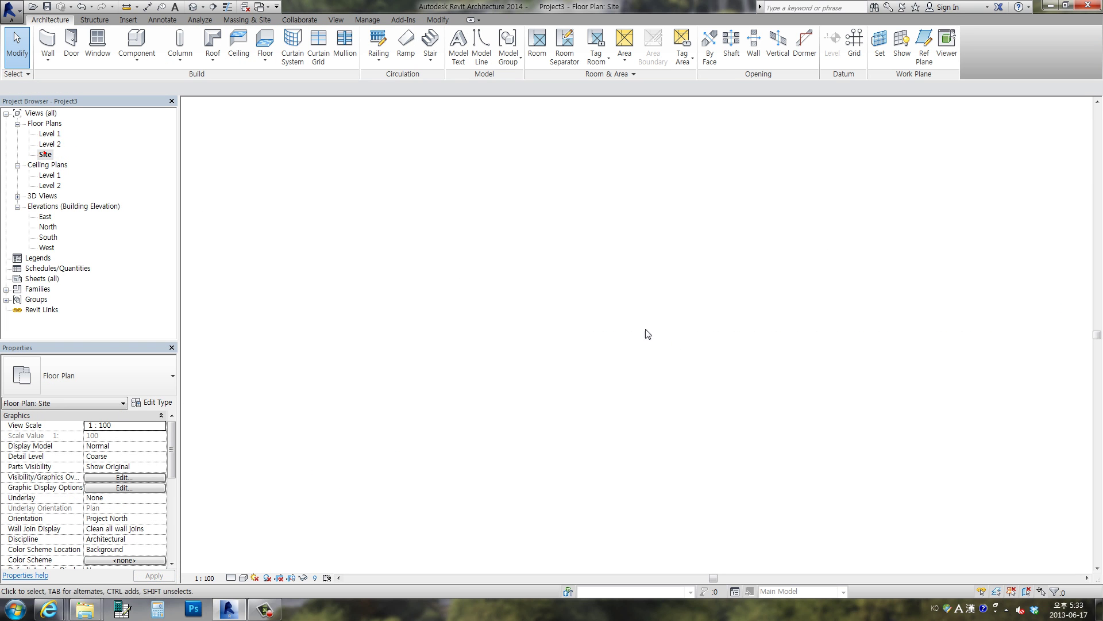
left_click(138, 65)
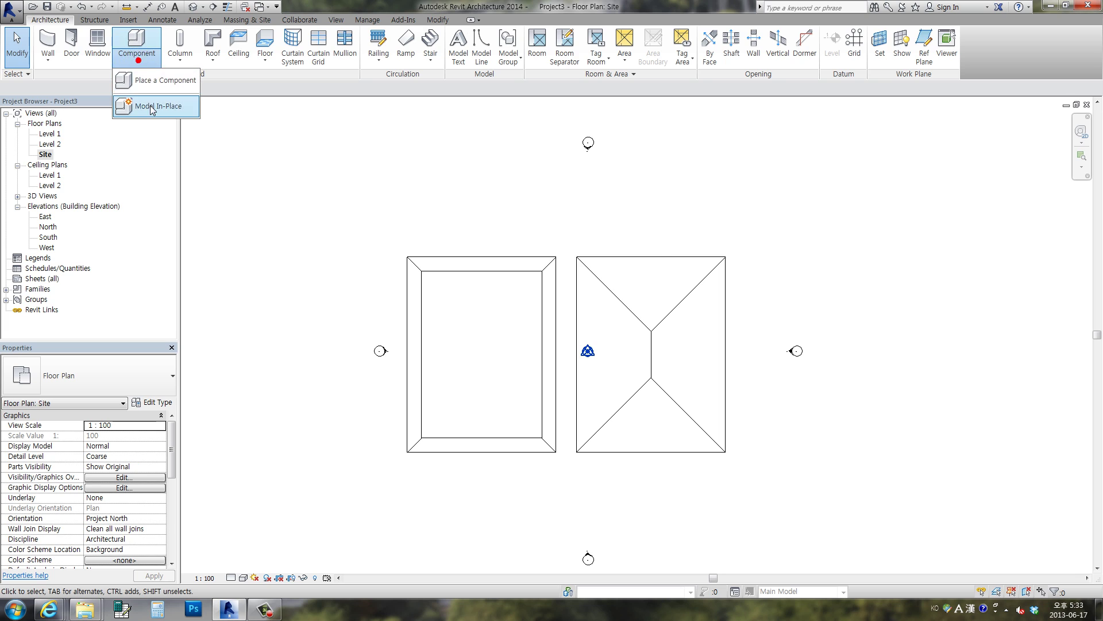
left_click(150, 109)
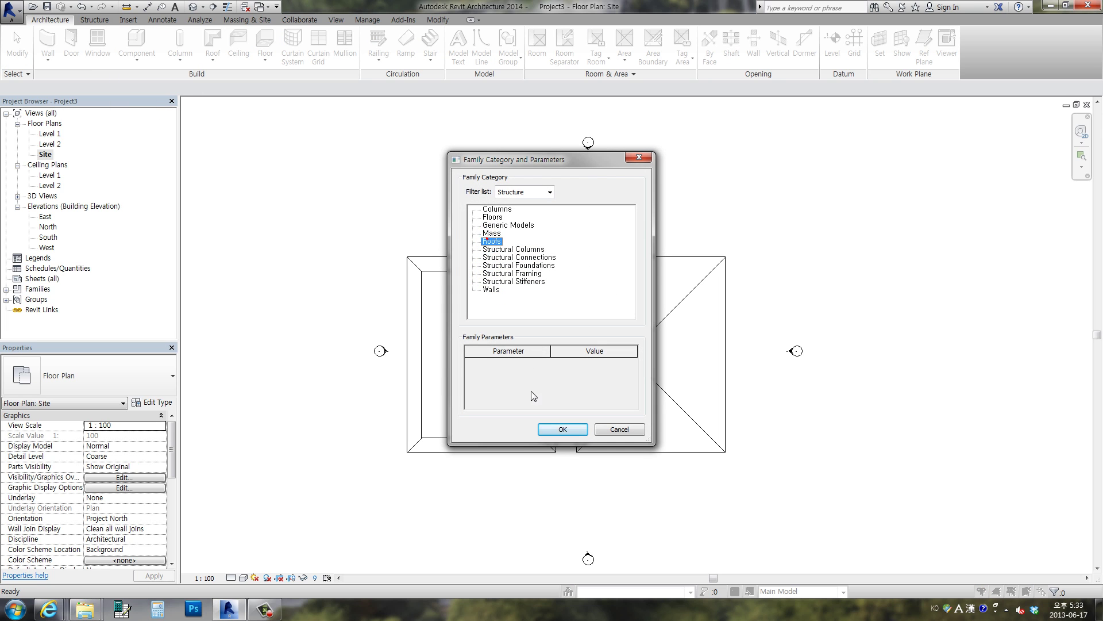
left_click(557, 431)
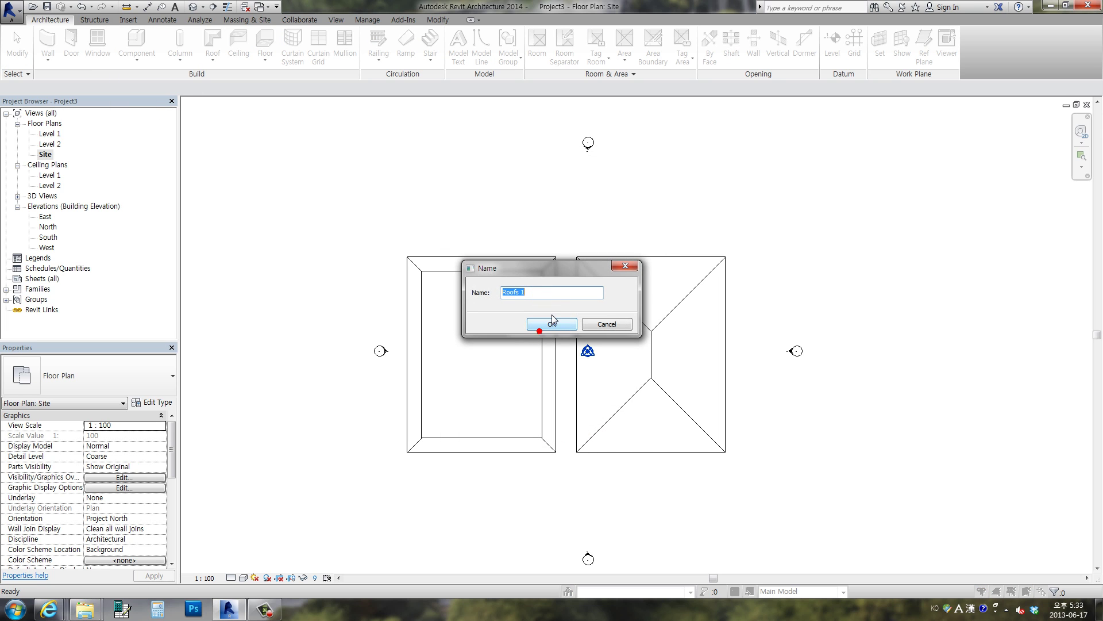
left_click(551, 324)
Step: Start a void extrusion with Reference Plane : 1 as its work plane
left_click(224, 55)
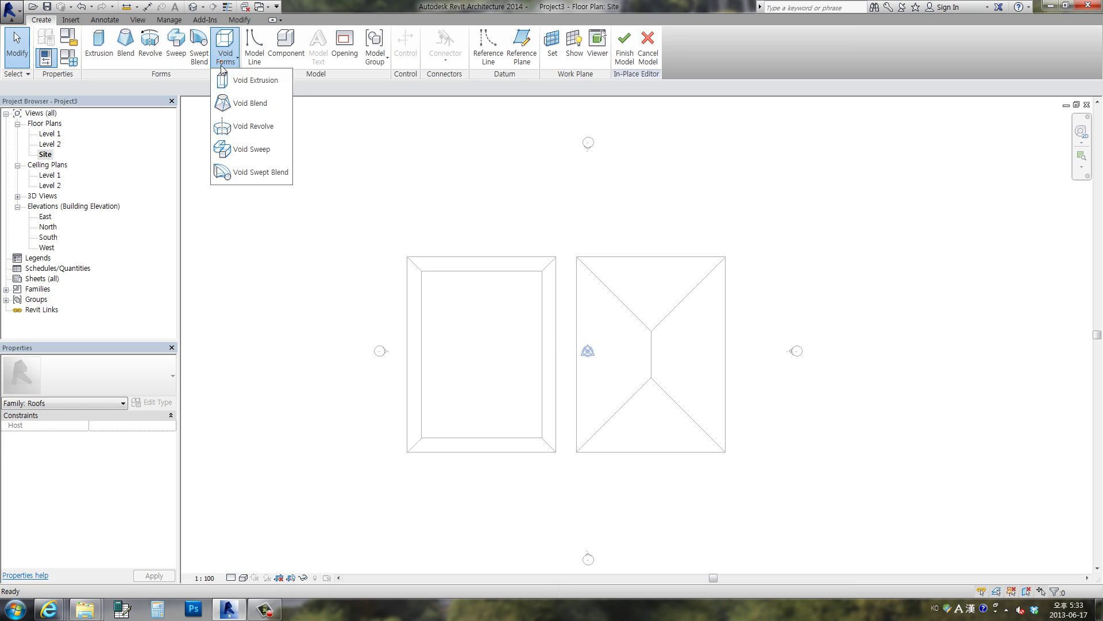
left_click(241, 93)
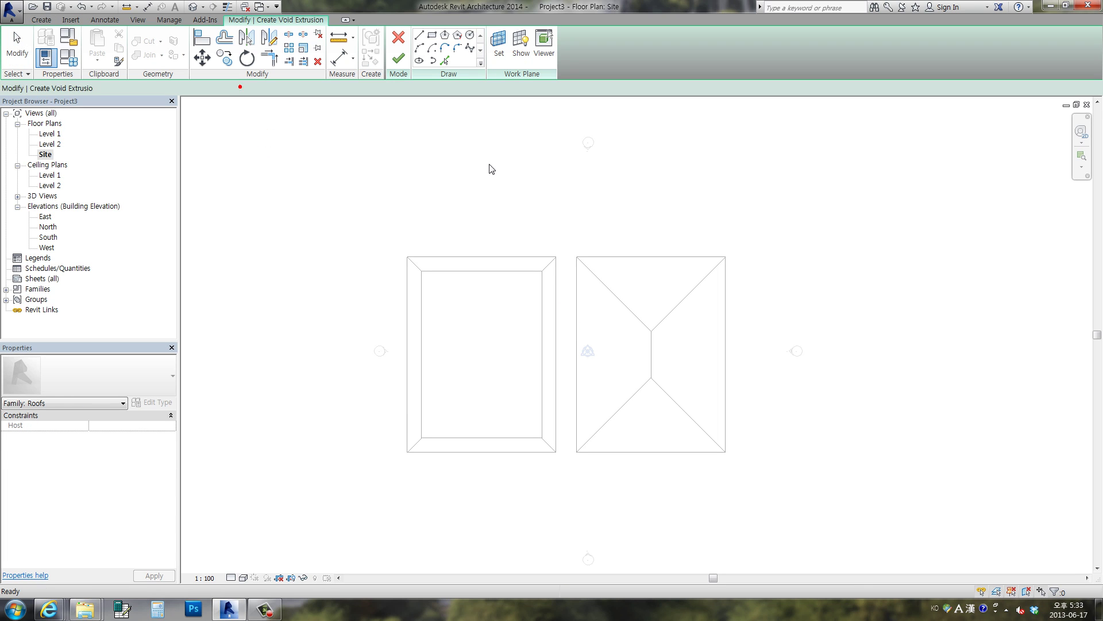
left_click(501, 56)
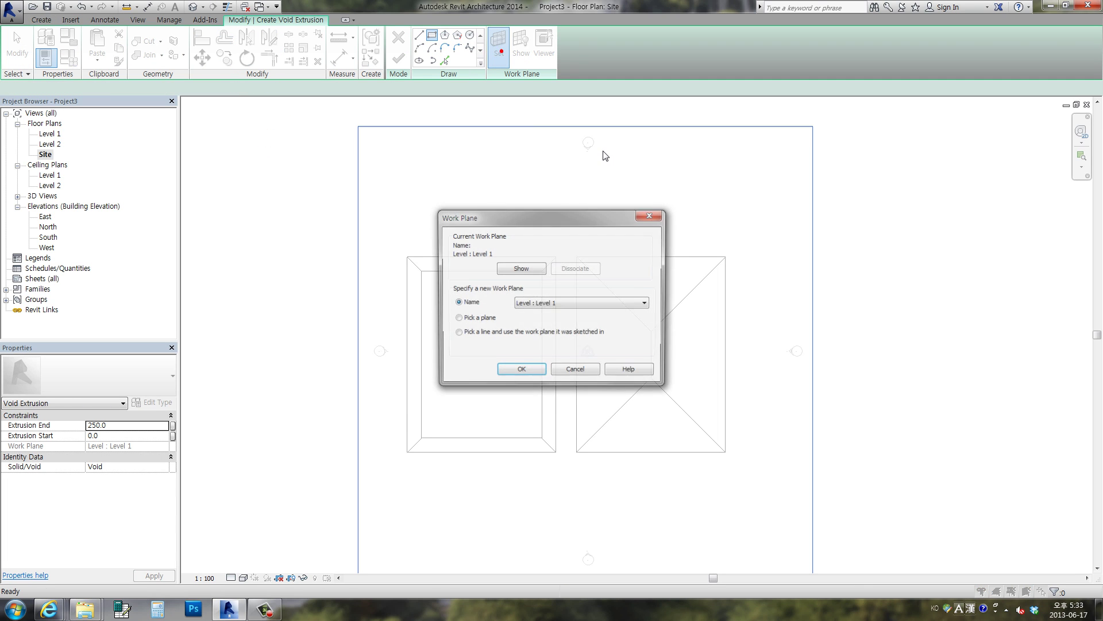
left_click(551, 304)
left_click(555, 329)
left_click(521, 371)
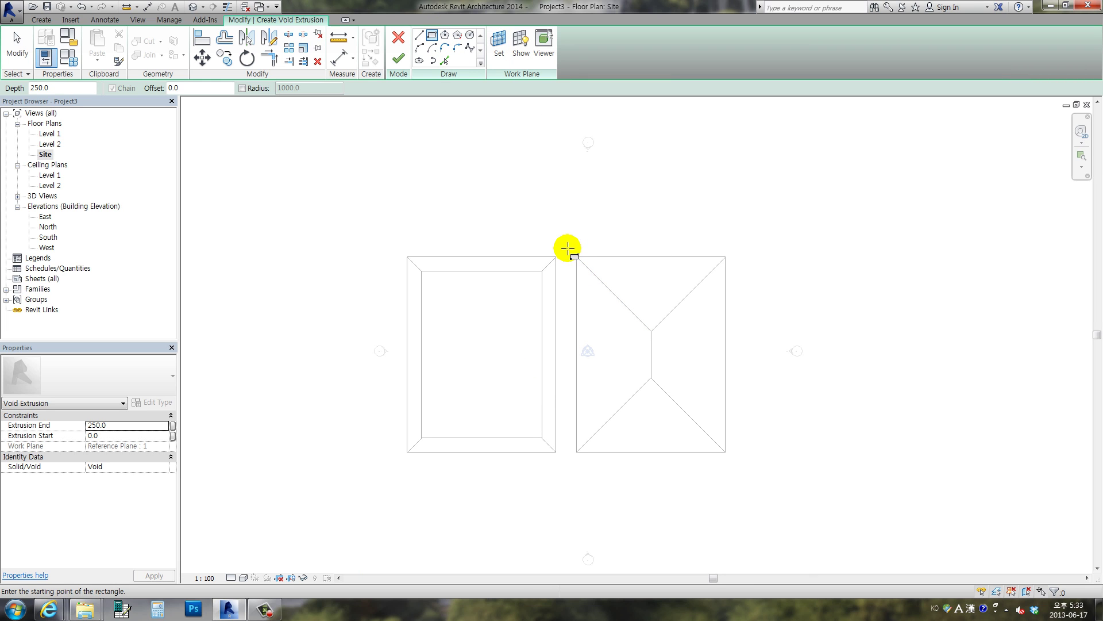
Step: Sketch a 20900 × 25400 void rectangle enclosing the right roof and finish it
left_click(565, 251)
left_click(738, 460)
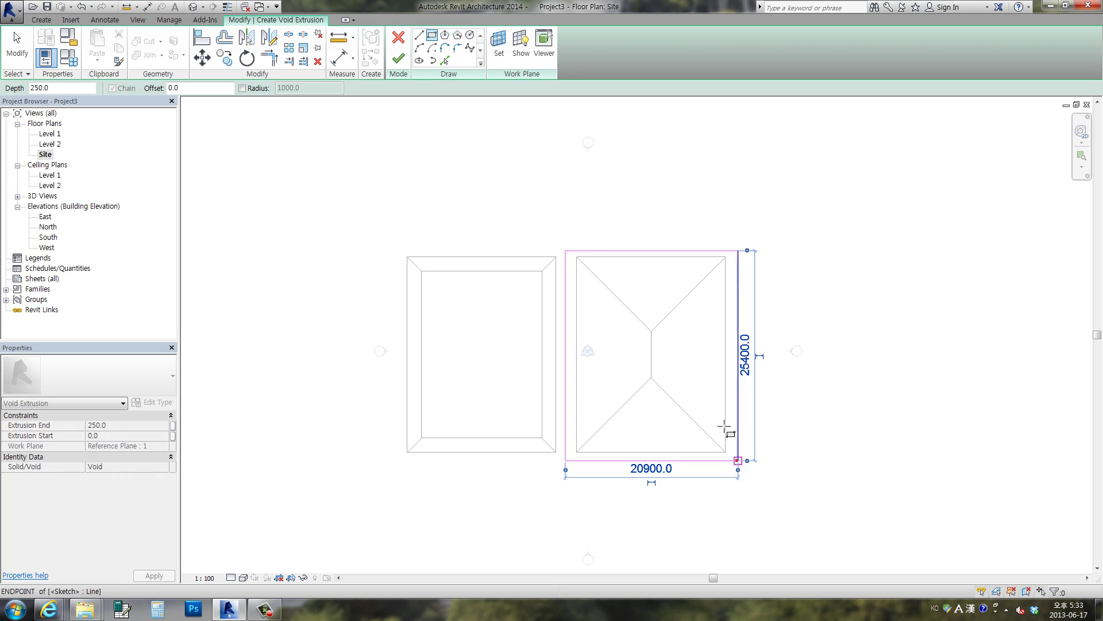
left_click(398, 58)
Step: In the 3D view, stretch the void extrusion upward to 9135.6 deep, above the roof peak
key("3")
key("d")
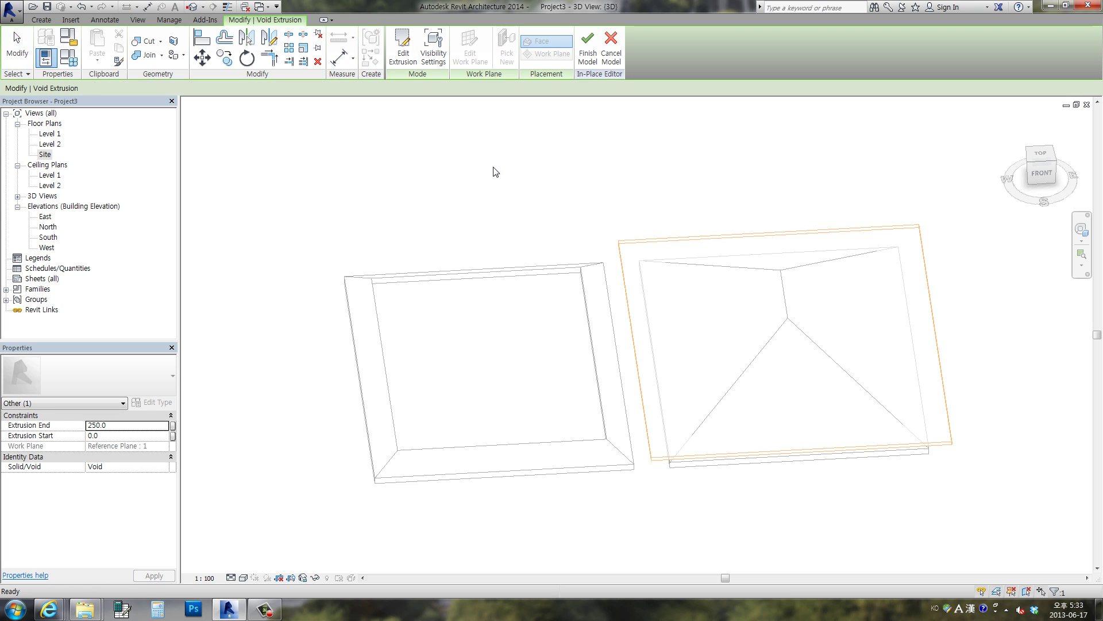
mouse_move(493, 173)
middle_mouse_down("shift")
mouse_move(721, 269)
mouse_move(739, 242)
middle_mouse_up("shift")
left_click(739, 242)
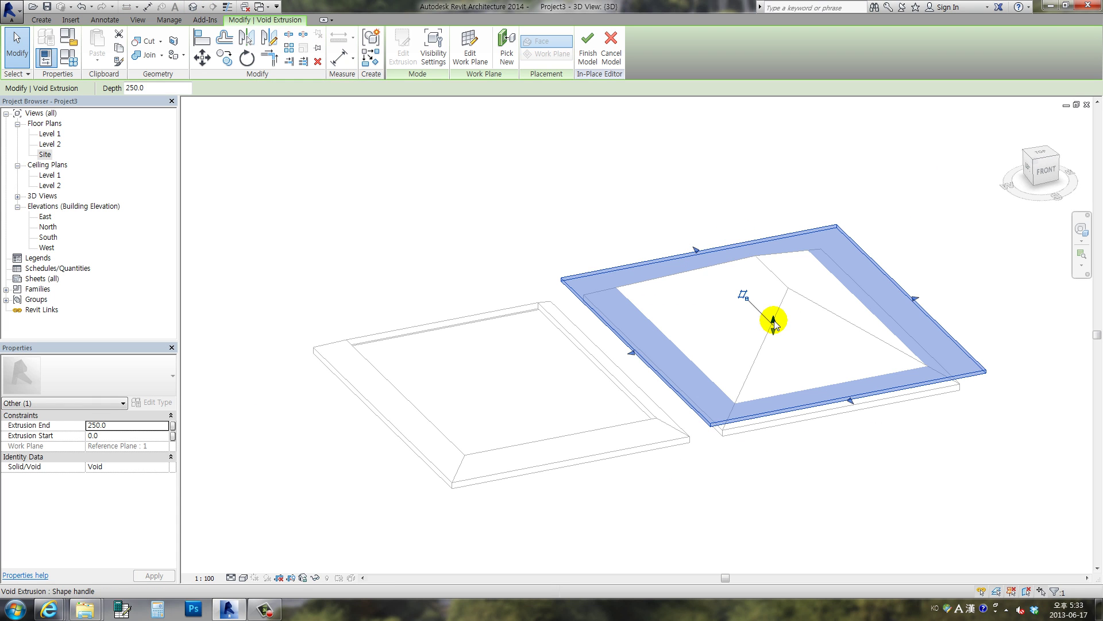
left_click_drag(775, 212, 800, 369)
mouse_move(800, 369)
middle_mouse_down("shift")
mouse_move(697, 182)
mouse_move(628, 214)
middle_mouse_up("shift")
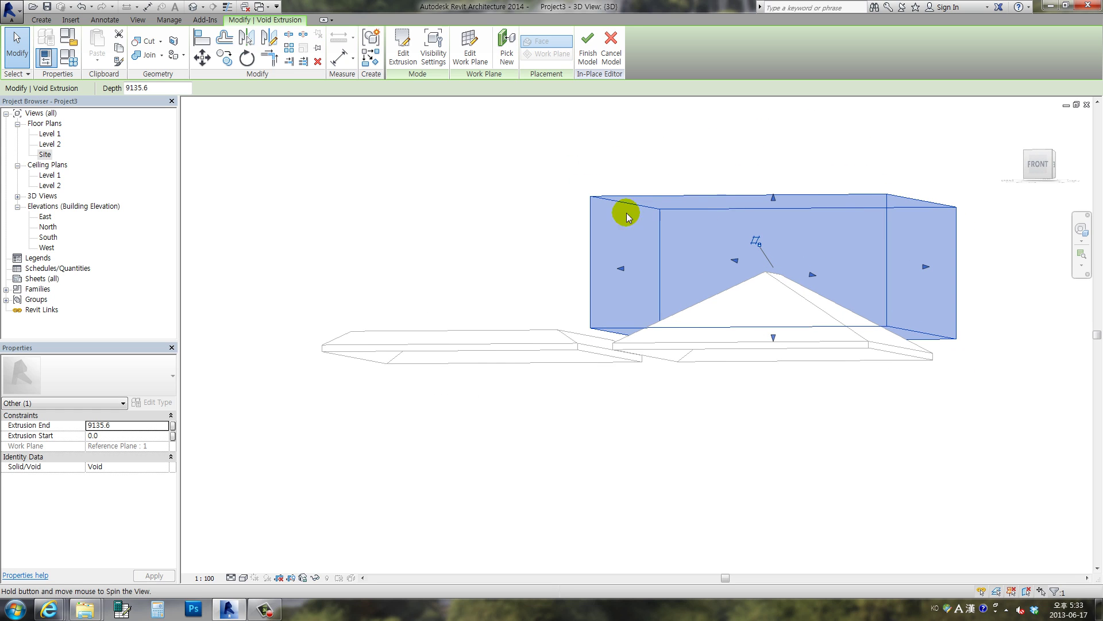
Step: Cut the right roof with the void so its peak is removed
left_click(149, 46)
left_click(625, 348)
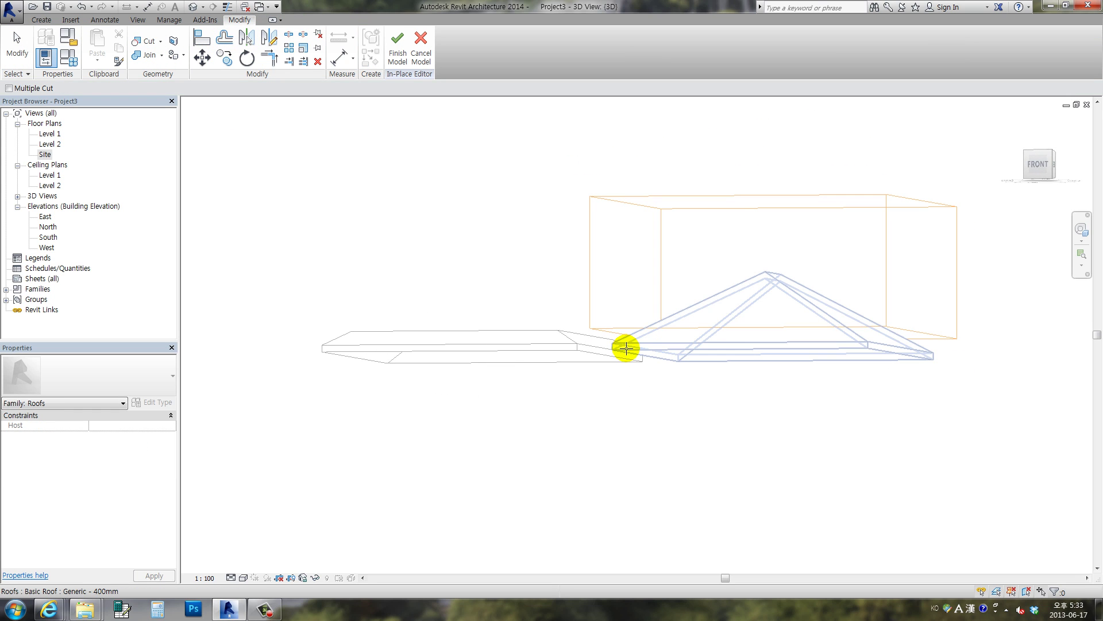
left_click(616, 333)
left_click(214, 169)
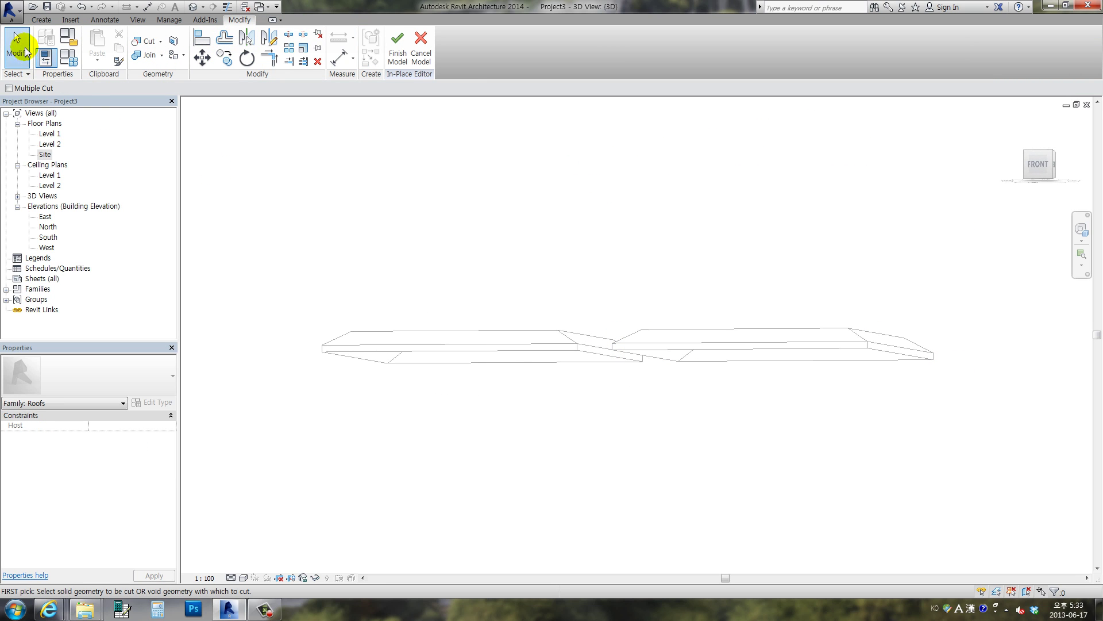
left_click(25, 52)
middle_click_drag(583, 401, 438, 110, "shift")
Step: Finish the in-place model and switch to the Site floor plan
left_click(399, 56)
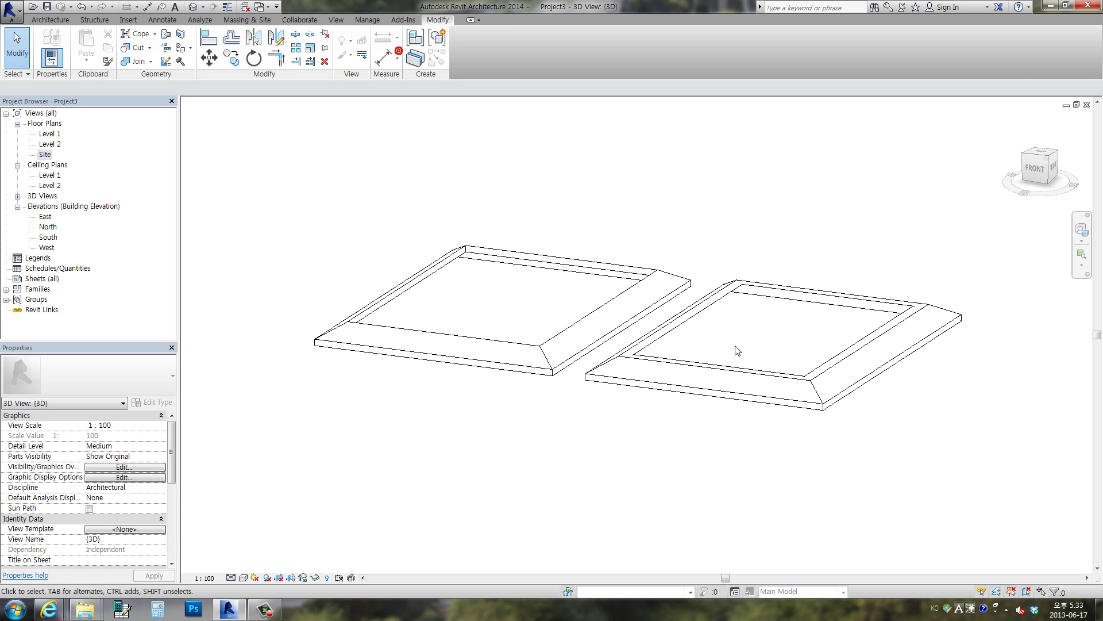
mouse_move(734, 348)
middle_mouse_down("shift")
mouse_move(868, 399)
mouse_move(955, 320)
mouse_move(828, 421)
middle_mouse_up("shift")
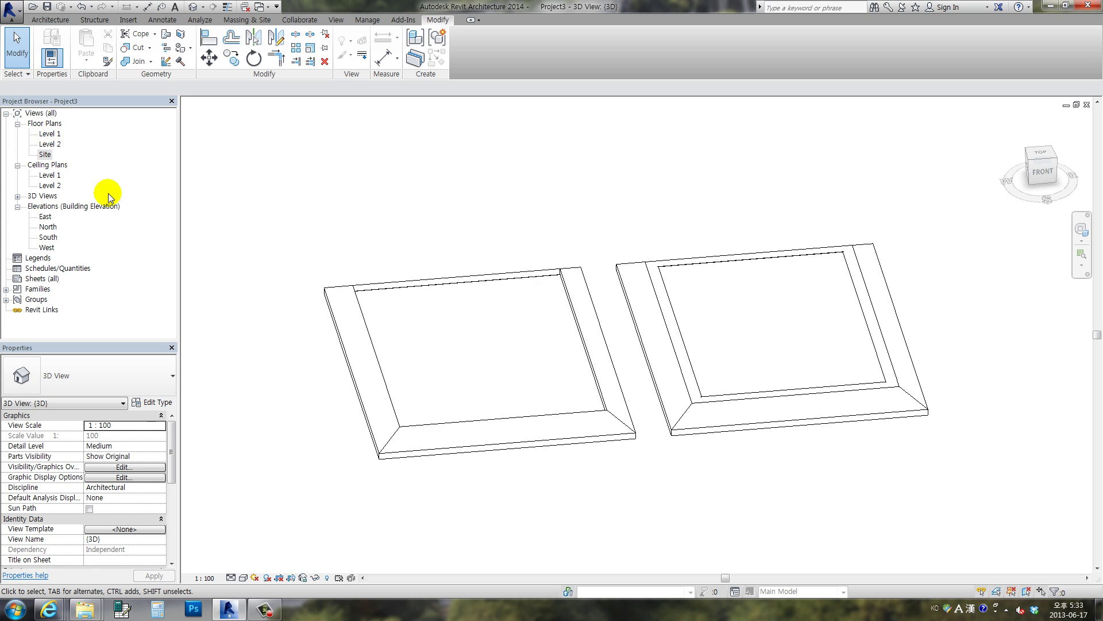
left_click(51, 154)
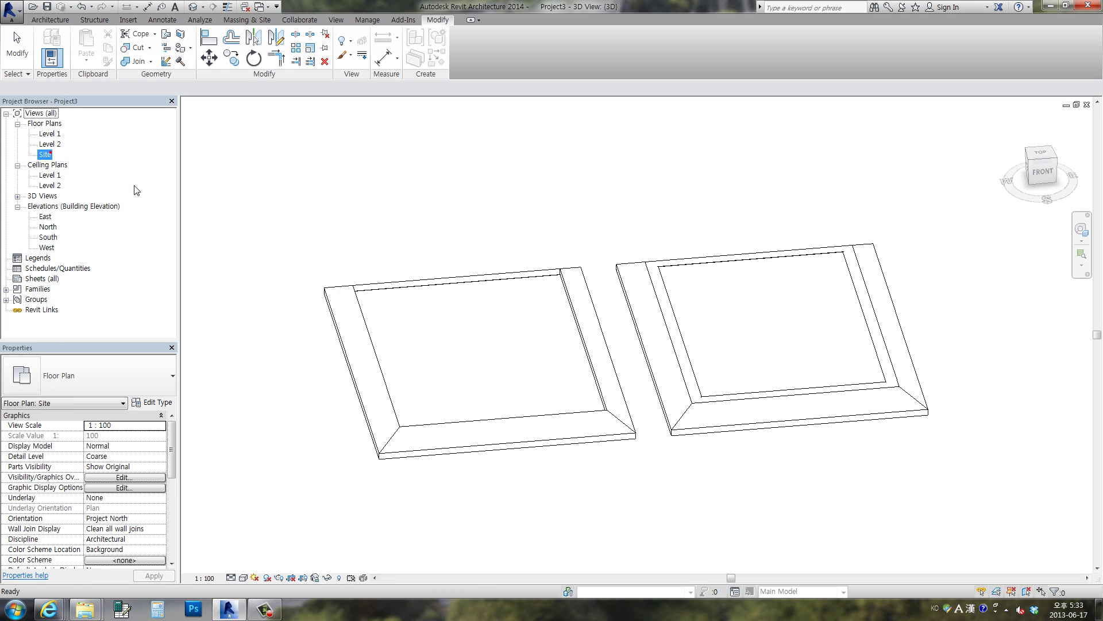
double_click(45, 154)
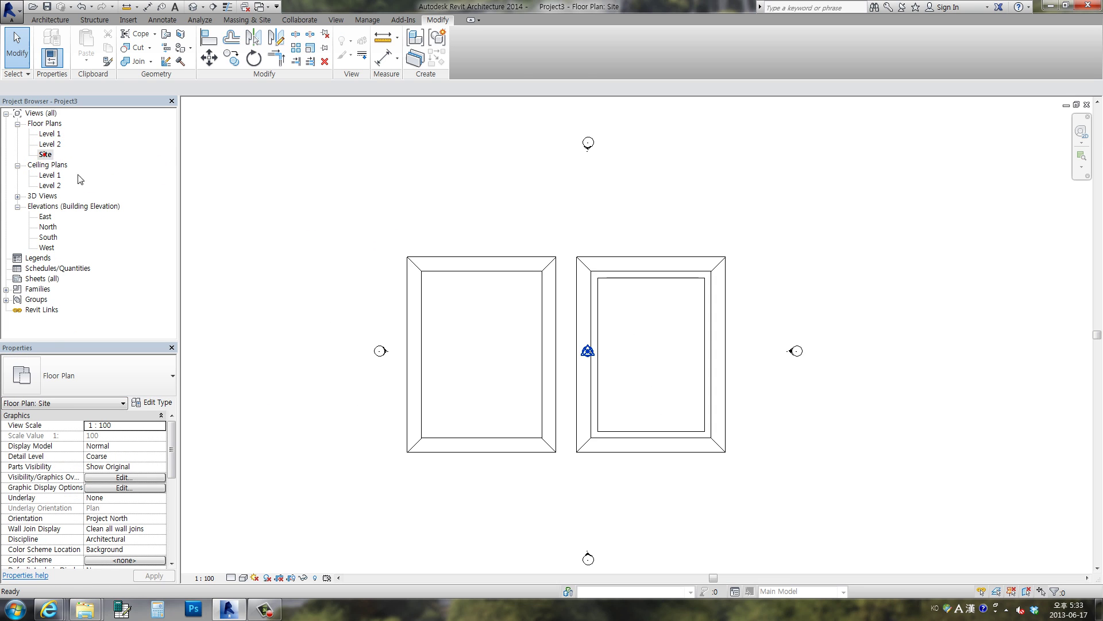
Step: Create a 16700 × 18800 hip roof on Level 2 in the left roof's opening, then copy it from its corner
left_click(50, 20)
left_click(213, 46)
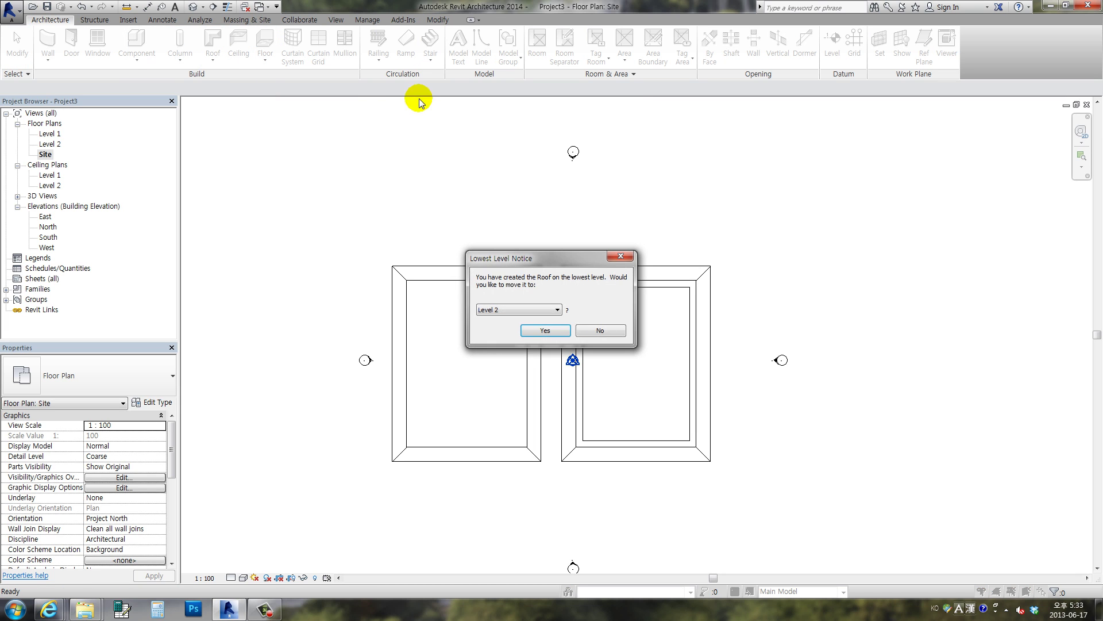
left_click(536, 329)
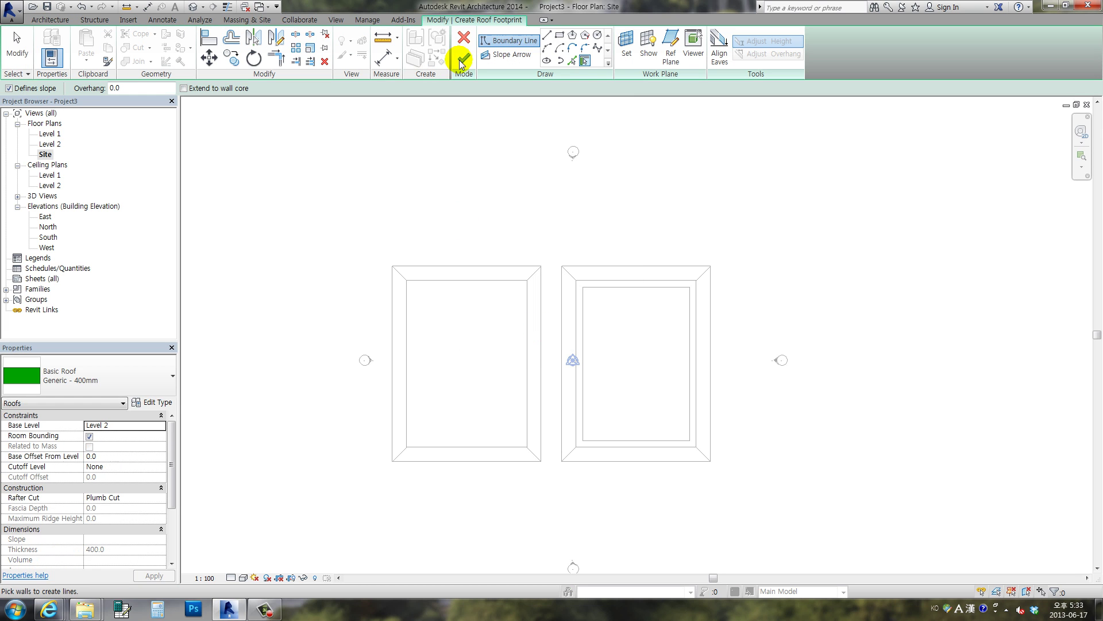
left_click(559, 37)
left_click(407, 280)
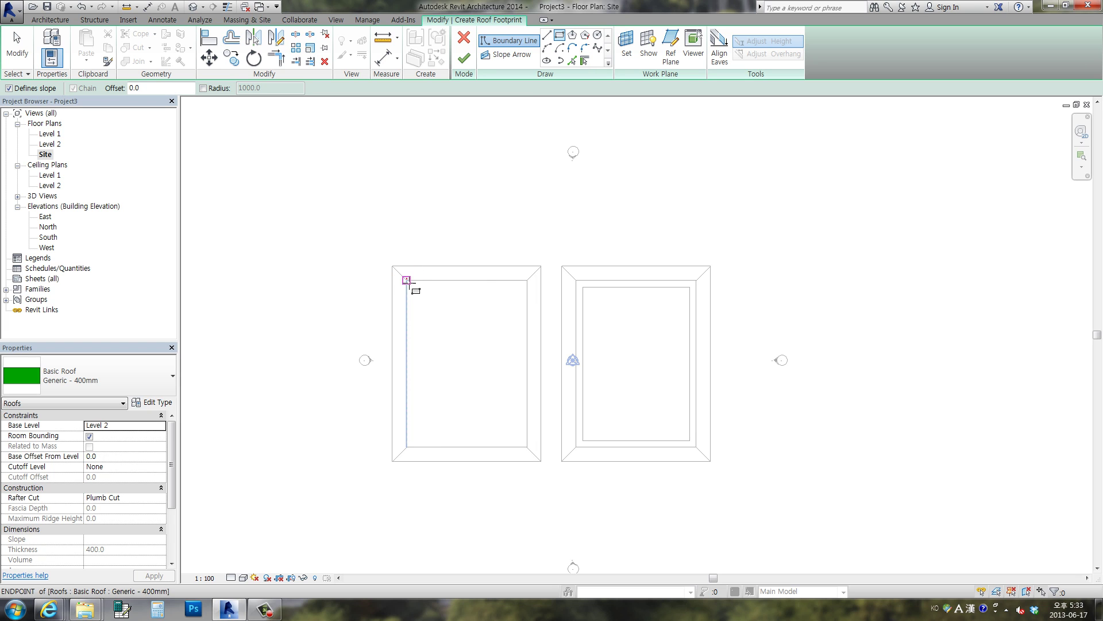
left_click(527, 447)
left_click(464, 57)
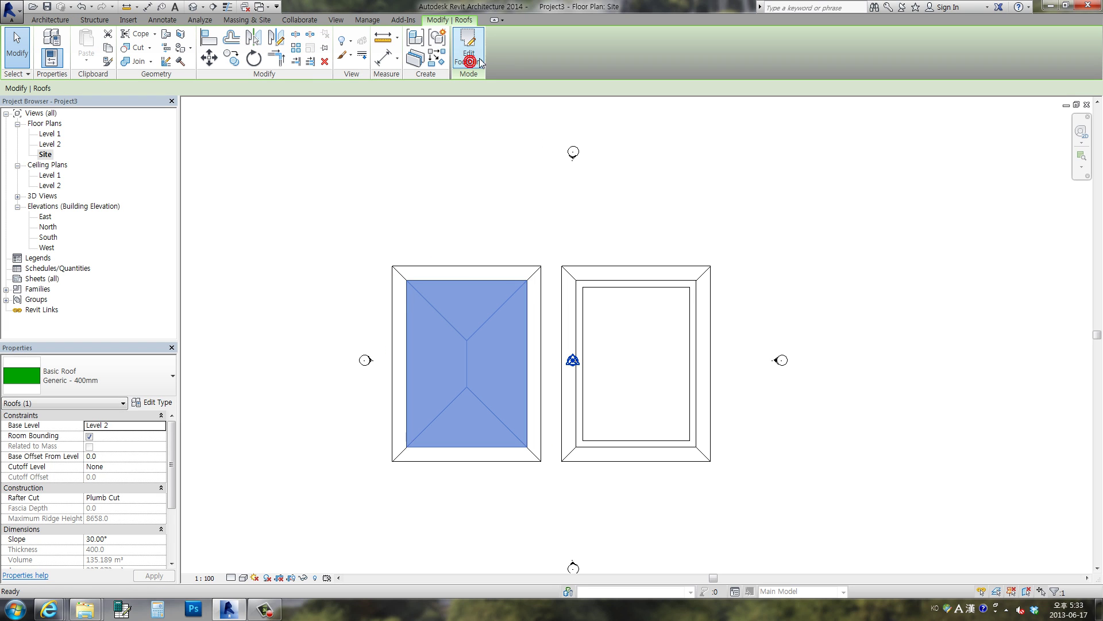
left_click(231, 59)
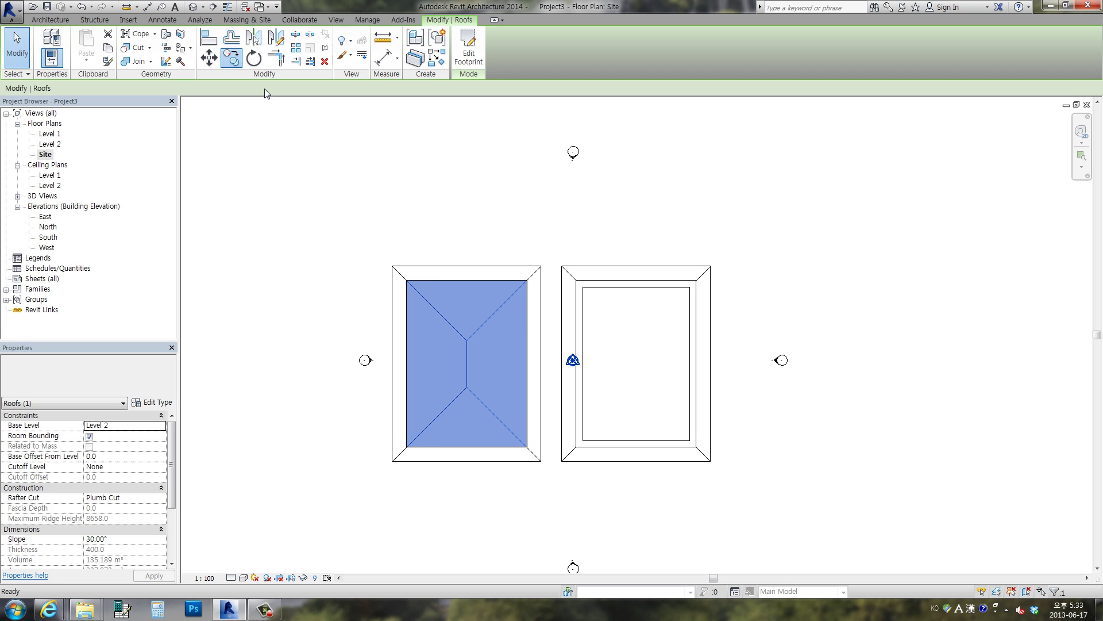
left_click(392, 266)
Step: Place the inner roof copy in the right opening, then cut a horizontal section across both roofs
left_click(562, 267)
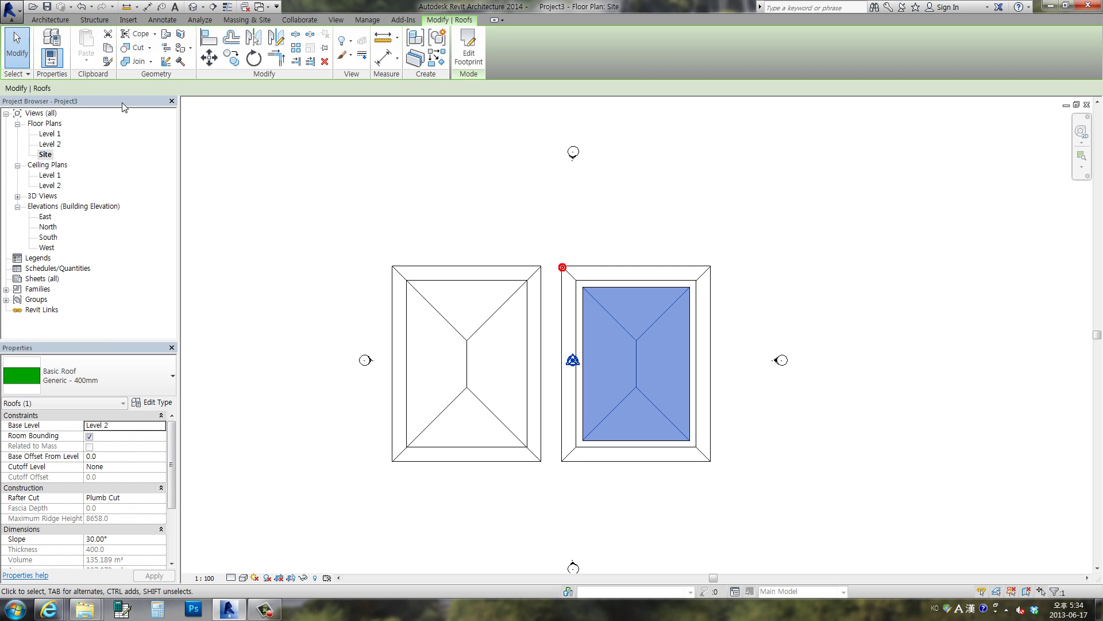
left_click(17, 54)
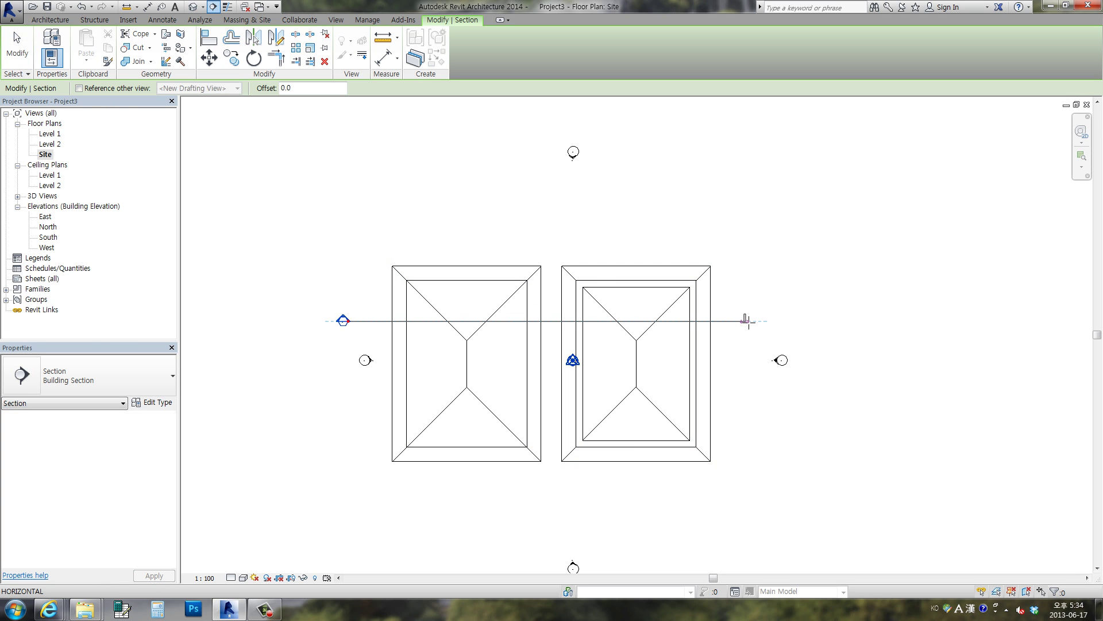
left_click(754, 322)
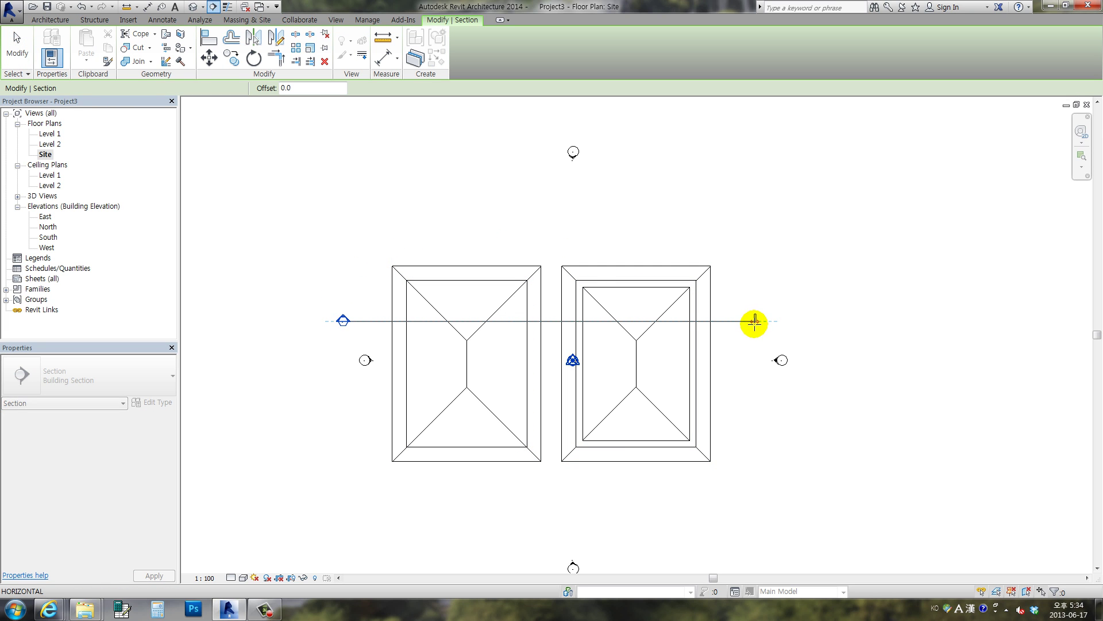
left_click(368, 349)
left_click(744, 348)
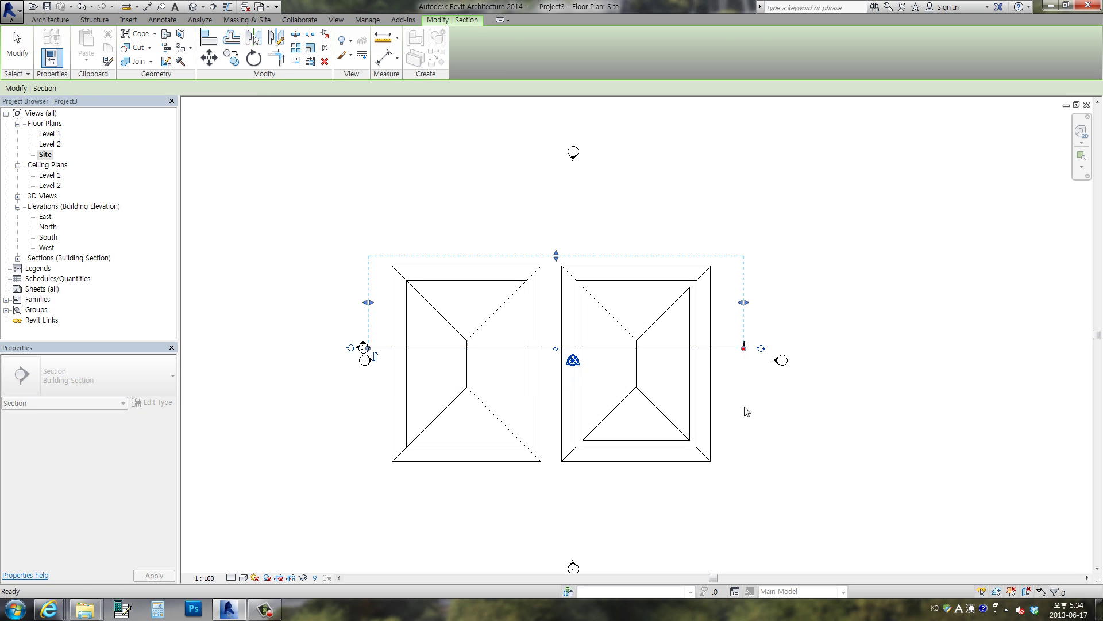
double_click(363, 348)
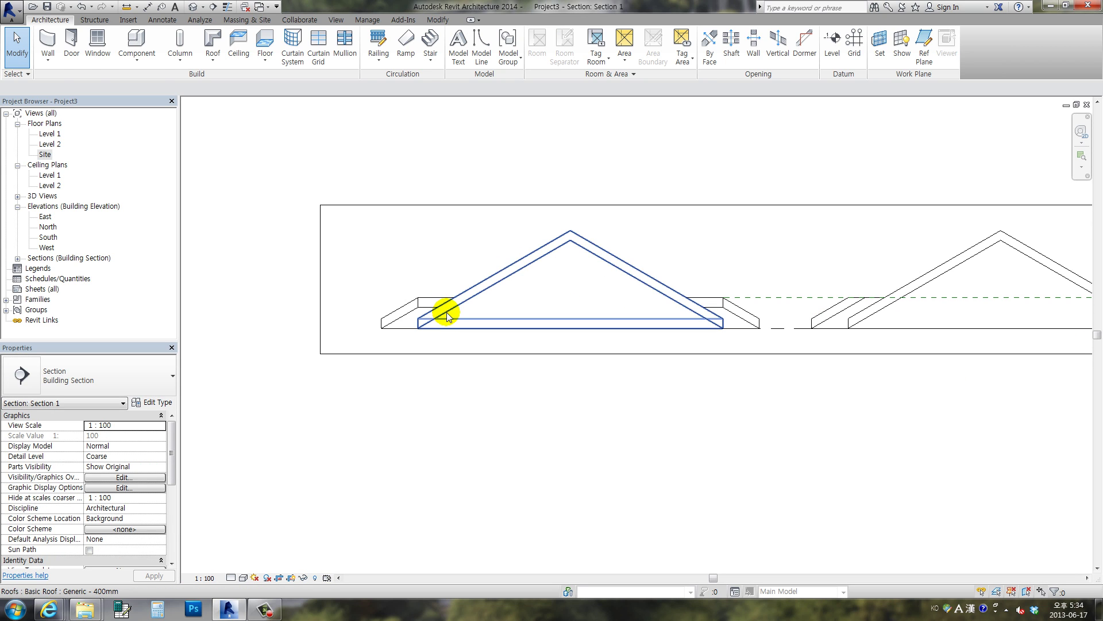
Step: Move both inner hip roofs up to sit 1000 above Level 2
left_click(447, 312)
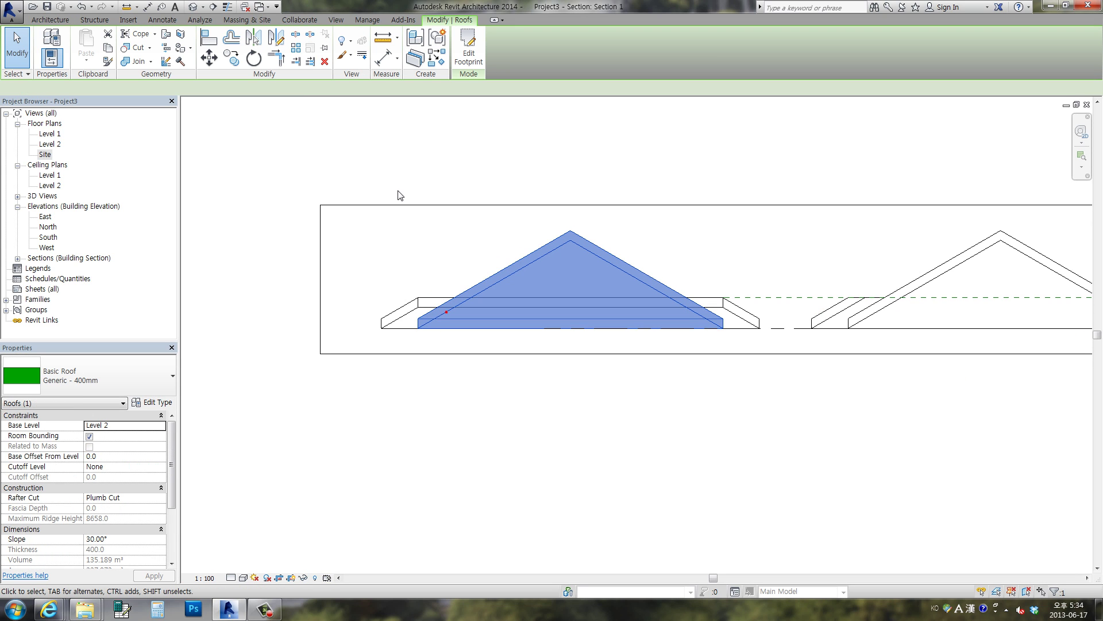
left_click(918, 277, "ctrl")
left_click(217, 60)
scroll(419, 319, "up", 3)
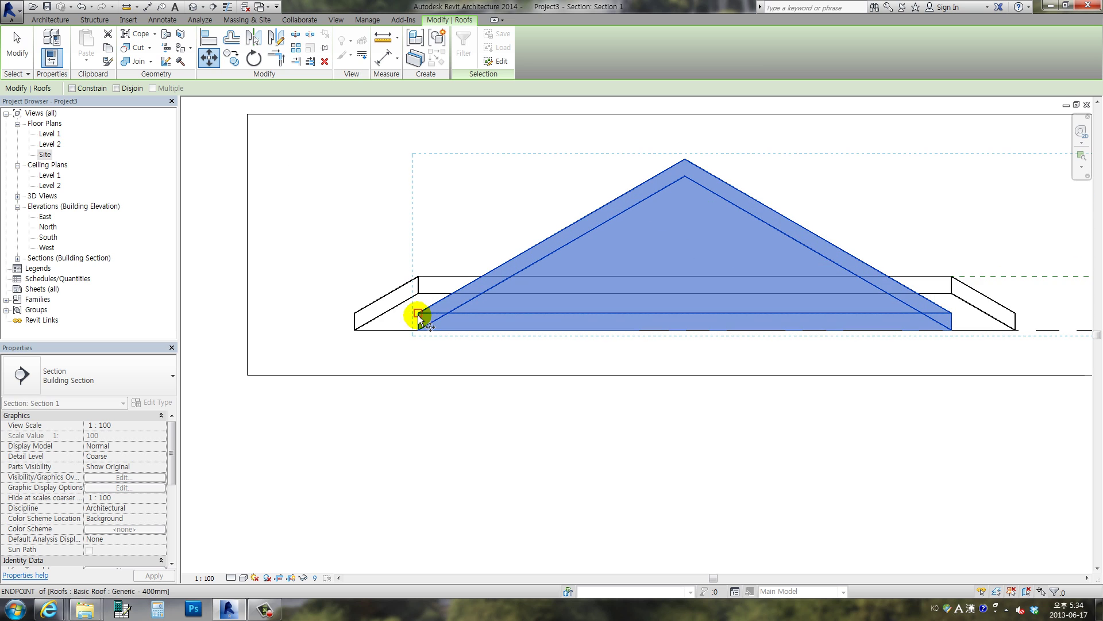
left_click(419, 315)
left_click(417, 277)
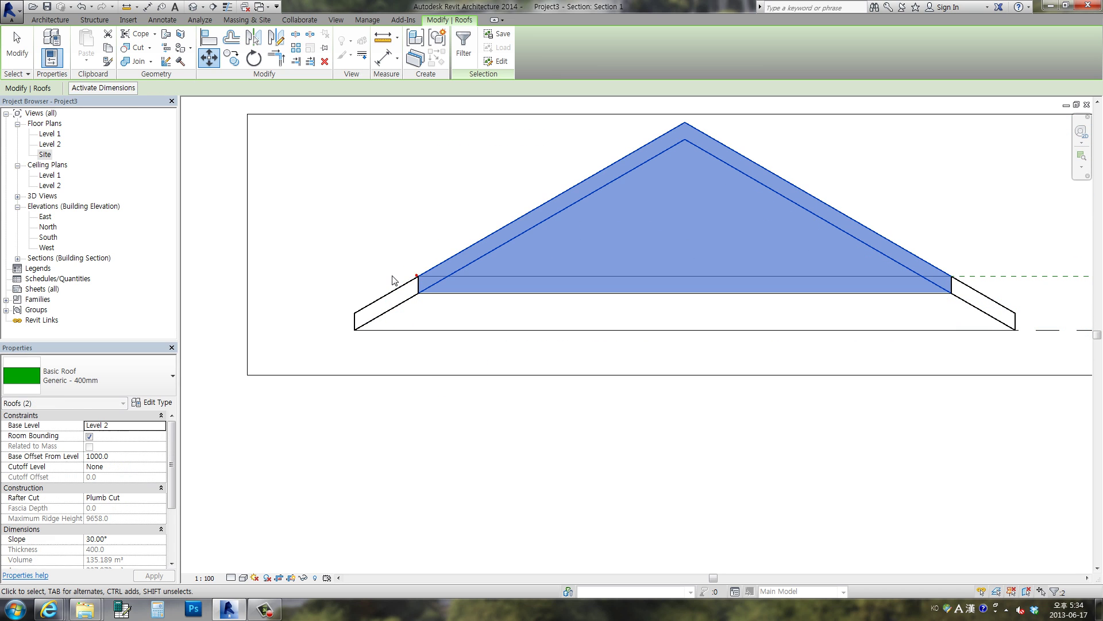
left_click(42, 52)
scroll(512, 357, "down", 2)
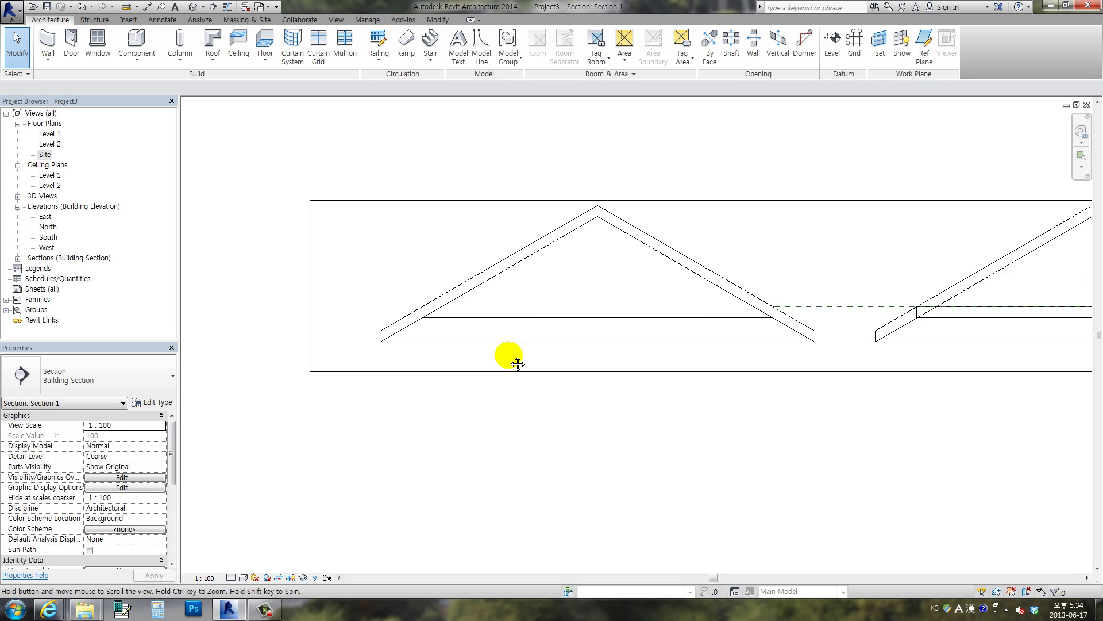
Step: Change both inner hip roofs to a 15° slope
left_click(524, 249)
left_click(933, 288, "ctrl")
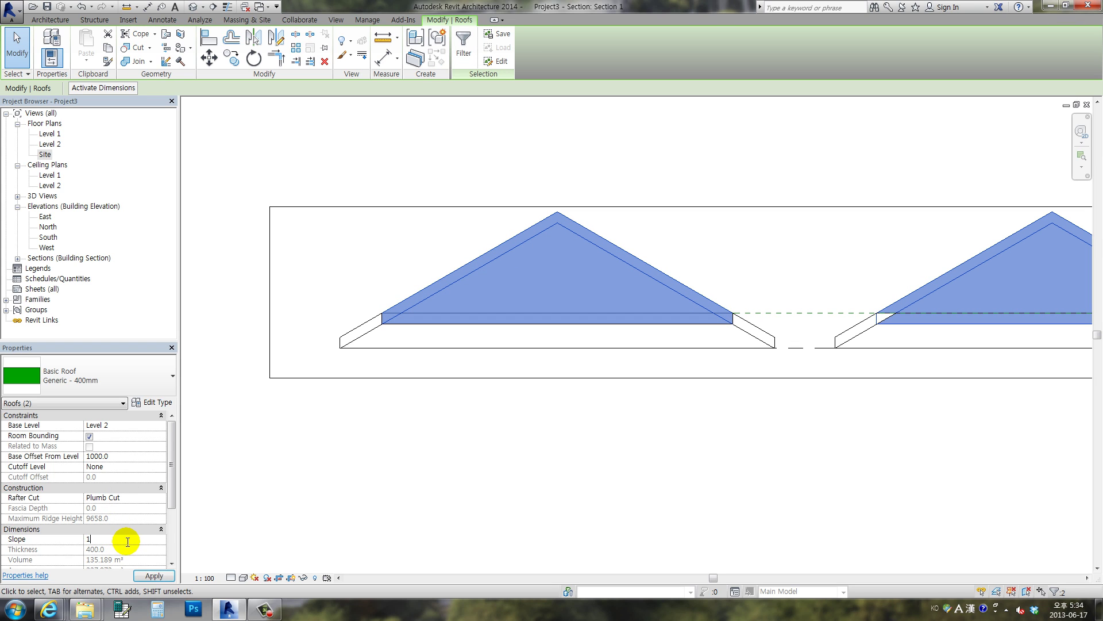
left_click(162, 574)
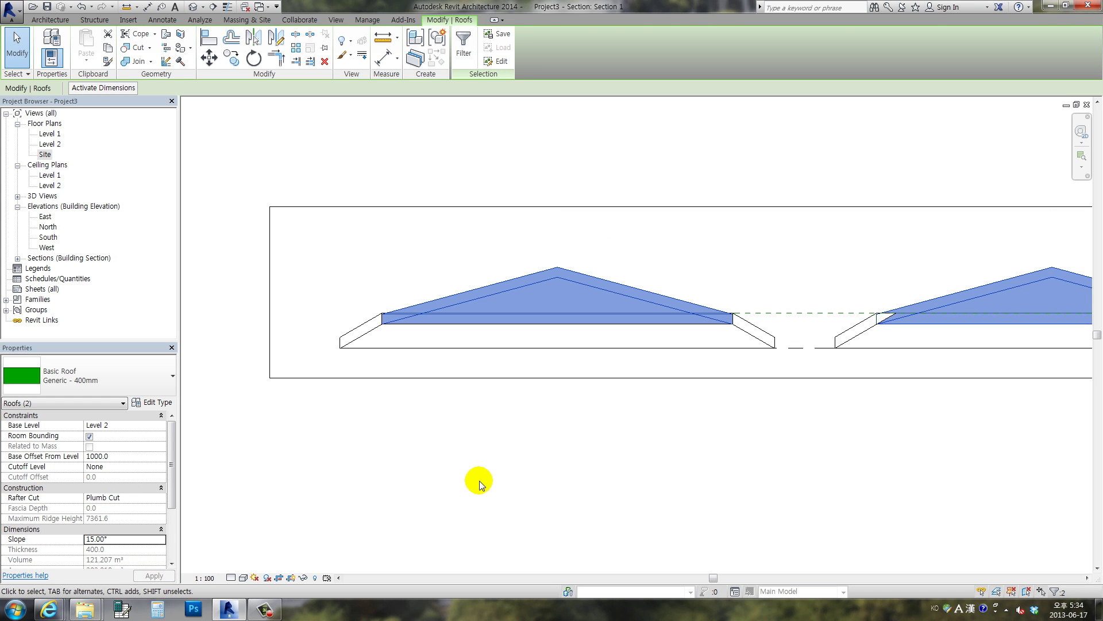
left_click(479, 482)
left_click(479, 305)
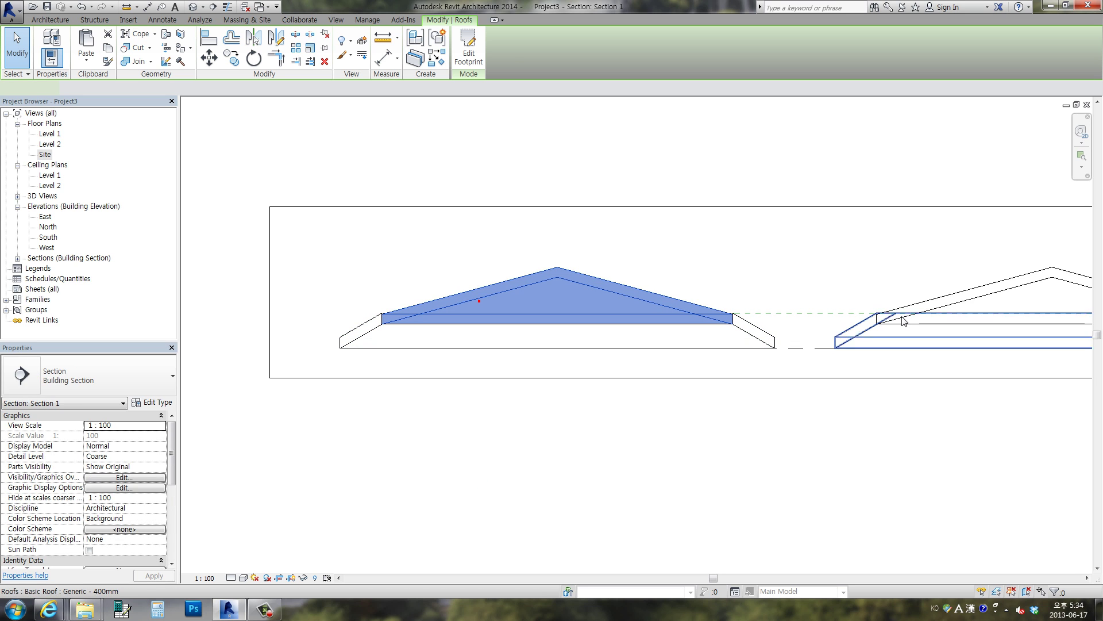
Step: Move both 15° inner roofs to snap onto the outer roofs' eave corner, 1047.8 above Level 2
left_click(935, 305, "ctrl")
left_click(211, 59)
scroll(386, 313, "up", 3)
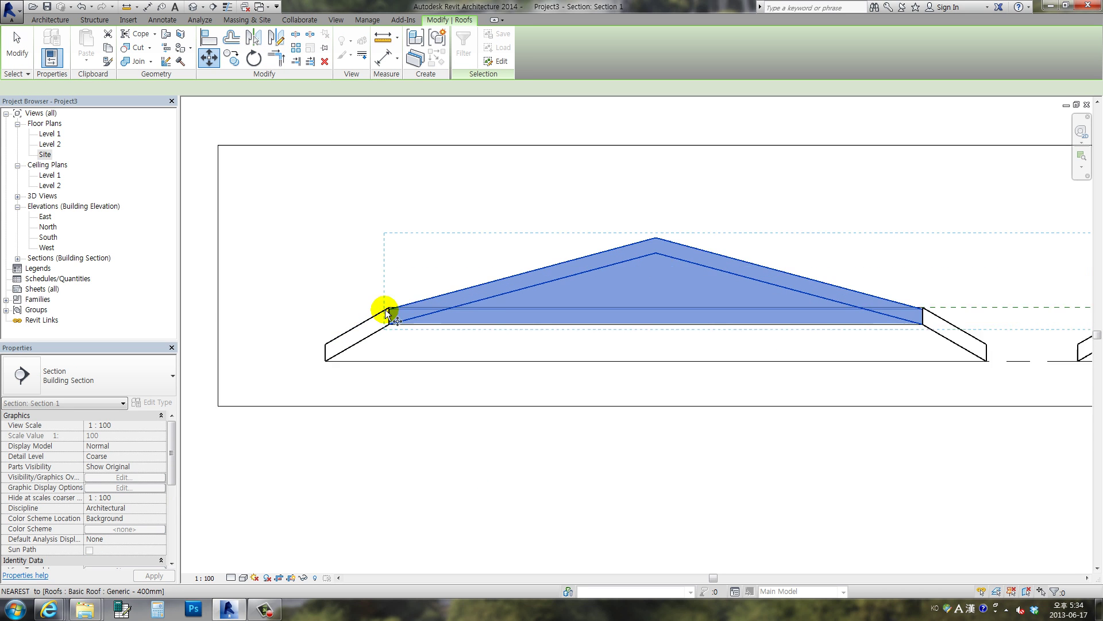
scroll(399, 308, "up", 4)
scroll(406, 276, "up", 3)
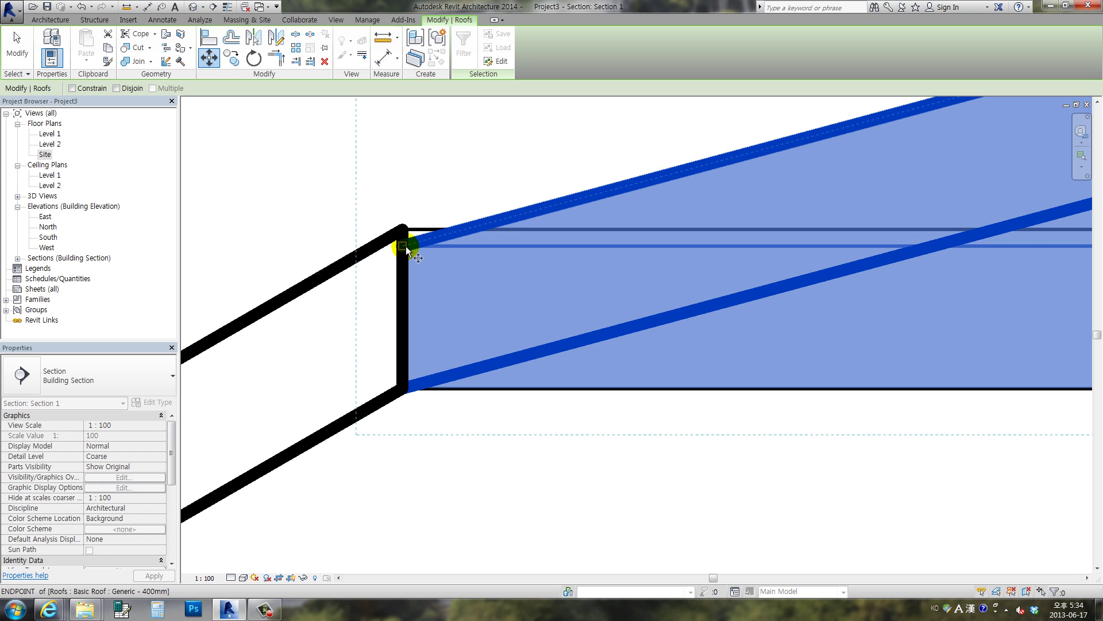
left_click(402, 228)
left_click(401, 226)
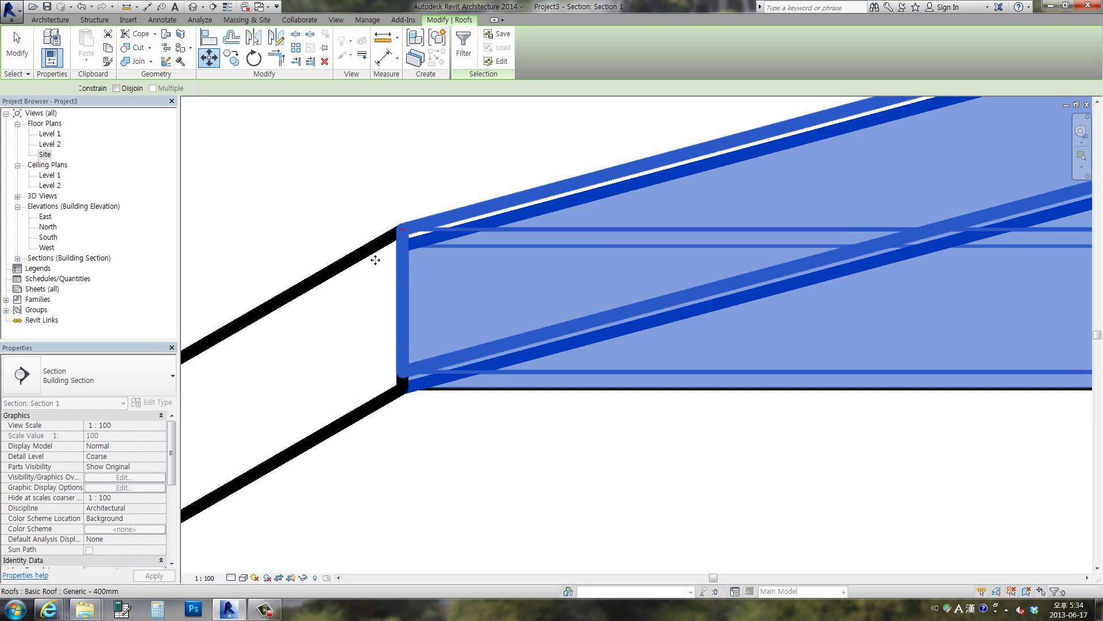
scroll(374, 256, "down", 2)
Step: Join each upper roof to its outer roof with Join/Unjoin Roof
left_click(188, 64)
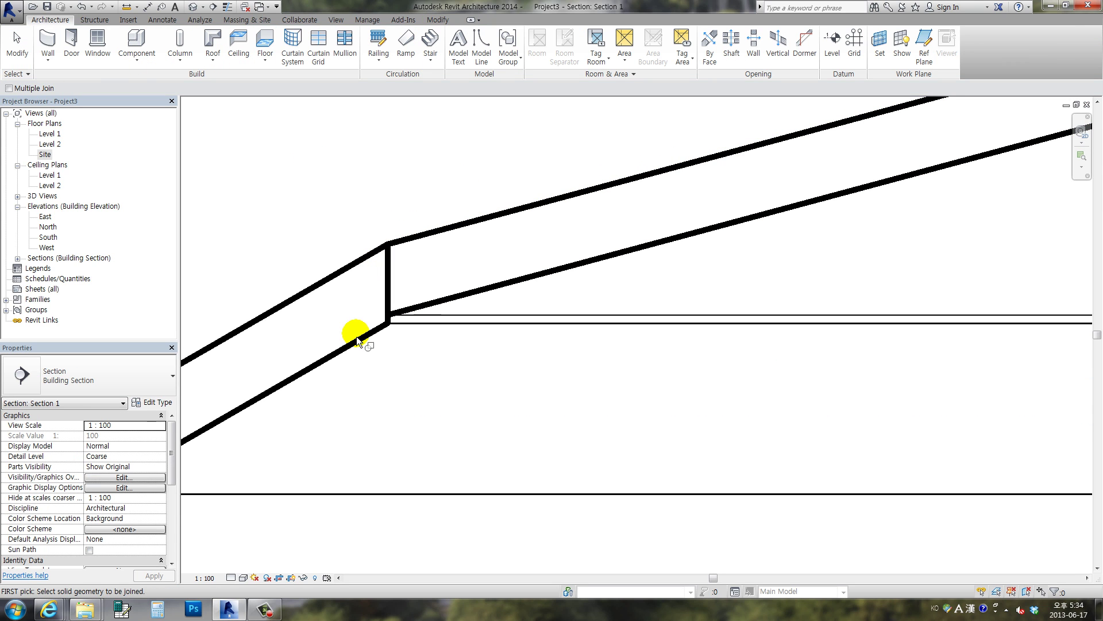
left_click(366, 338)
left_click(434, 305)
scroll(466, 348, "down", 3)
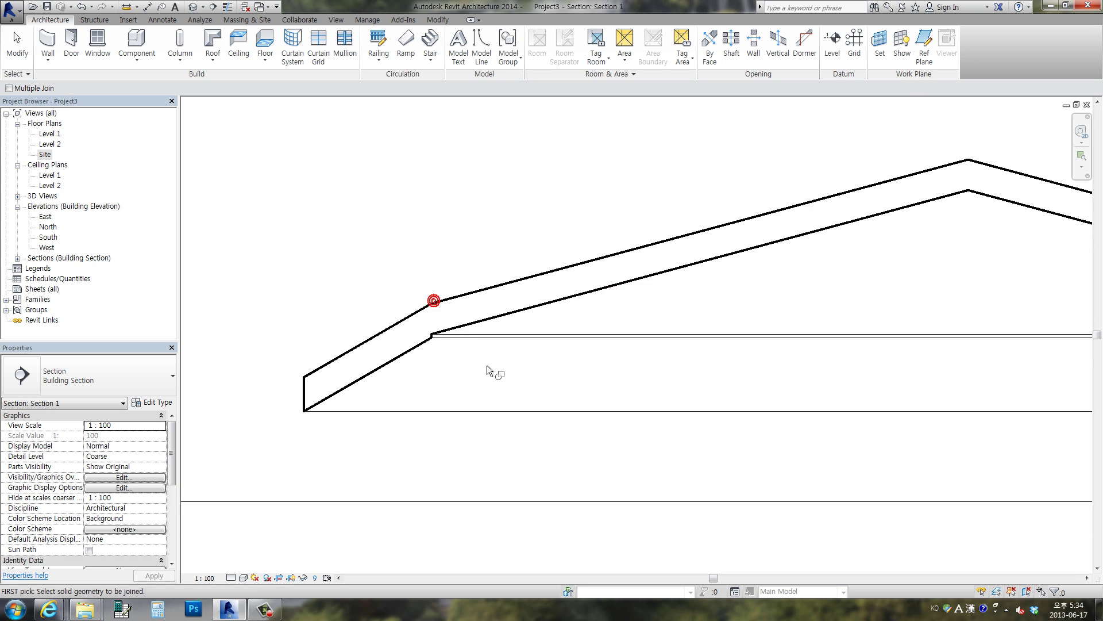
scroll(517, 368, "down", 2)
scroll(582, 372, "up", 1)
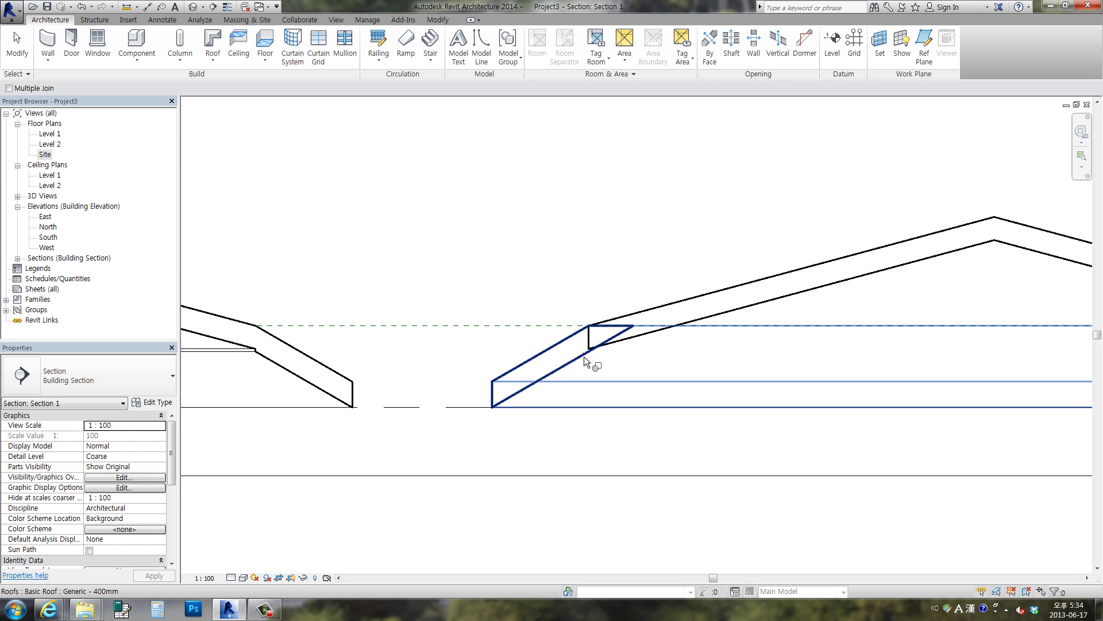
left_click(584, 357)
left_click(726, 314)
key("Escape")
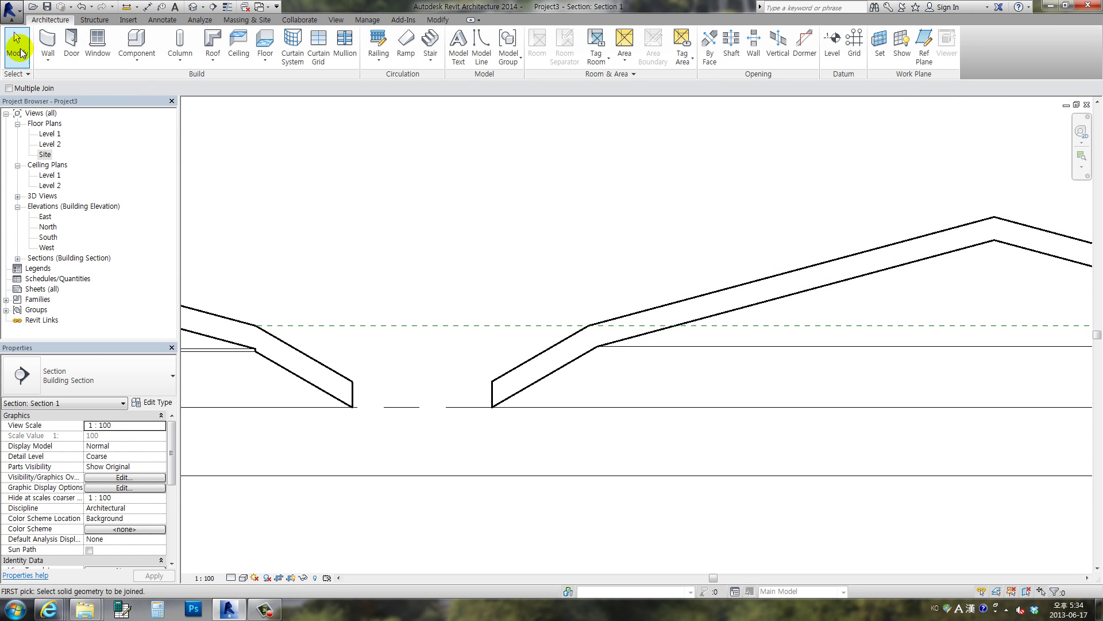
Step: Check the roof slopes in section, 15° upper and 30° outer, then clear the selection
middle_click_drag(248, 176, 587, 155)
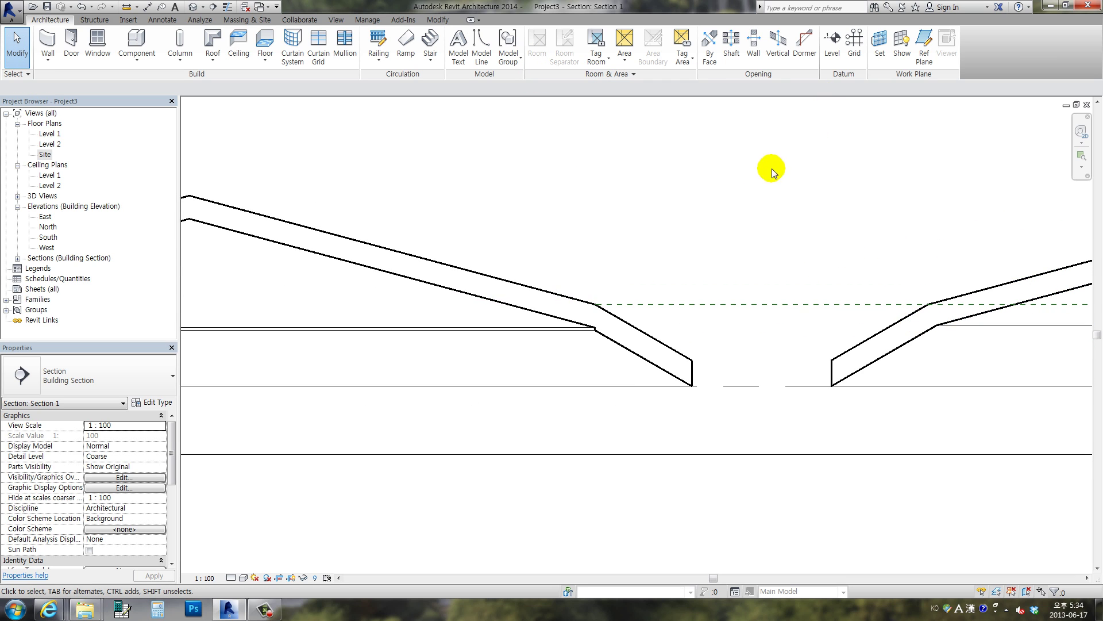
mouse_move(770, 167)
middle_mouse_down()
mouse_move(869, 217)
mouse_move(401, 284)
middle_mouse_up()
scroll(400, 284, "up", 1)
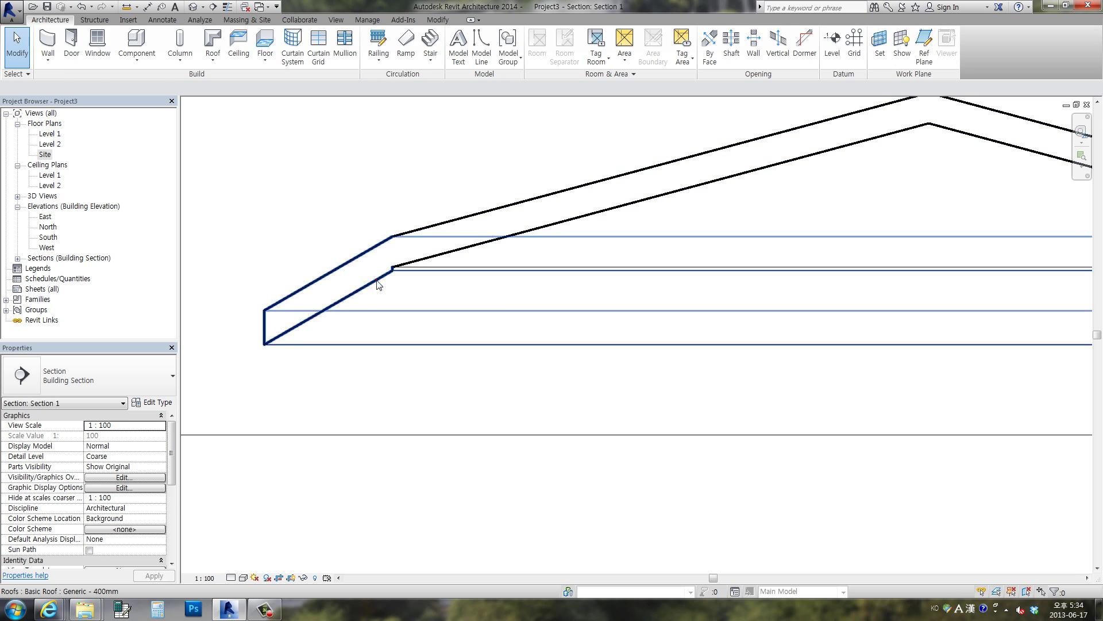
left_click(375, 280)
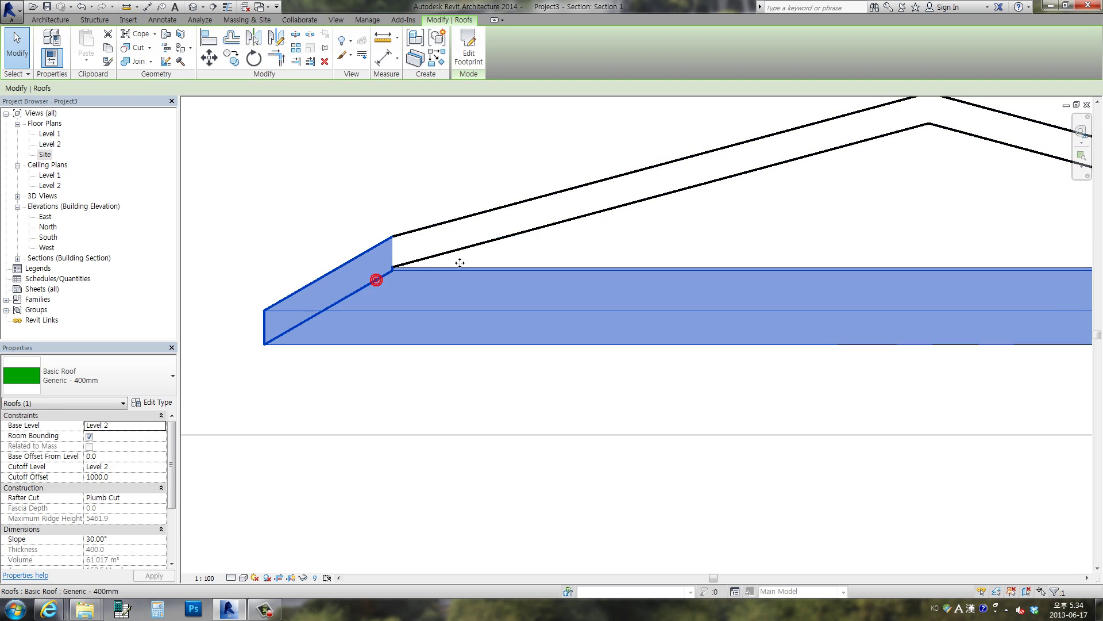
left_click(567, 223)
middle_click_drag(566, 223, 155, 270)
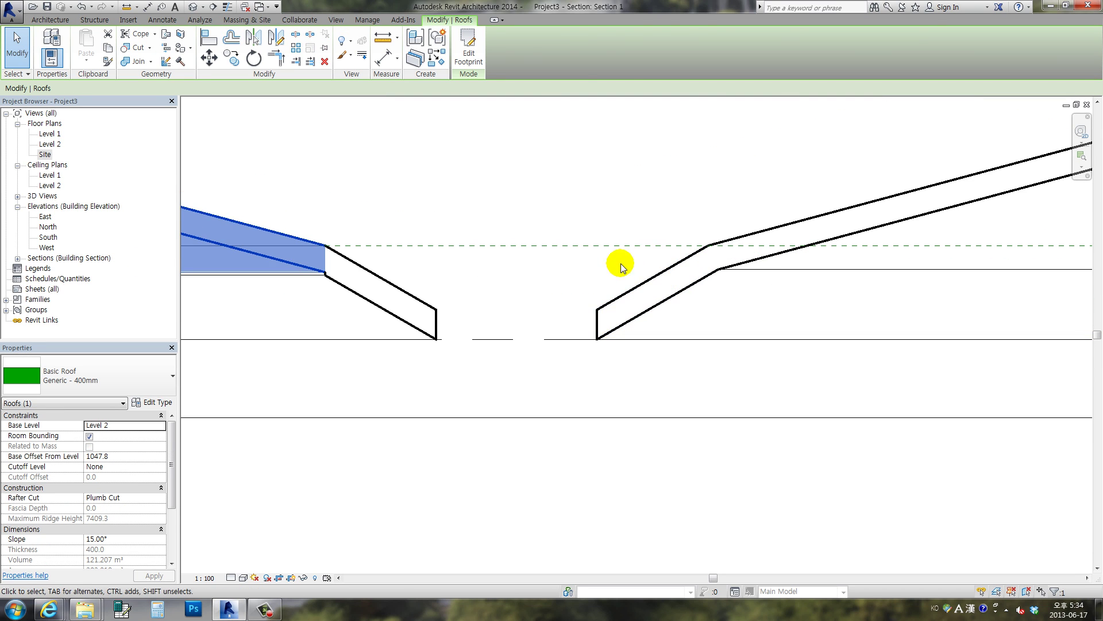
left_click(620, 263)
left_click(696, 282)
left_click(790, 194)
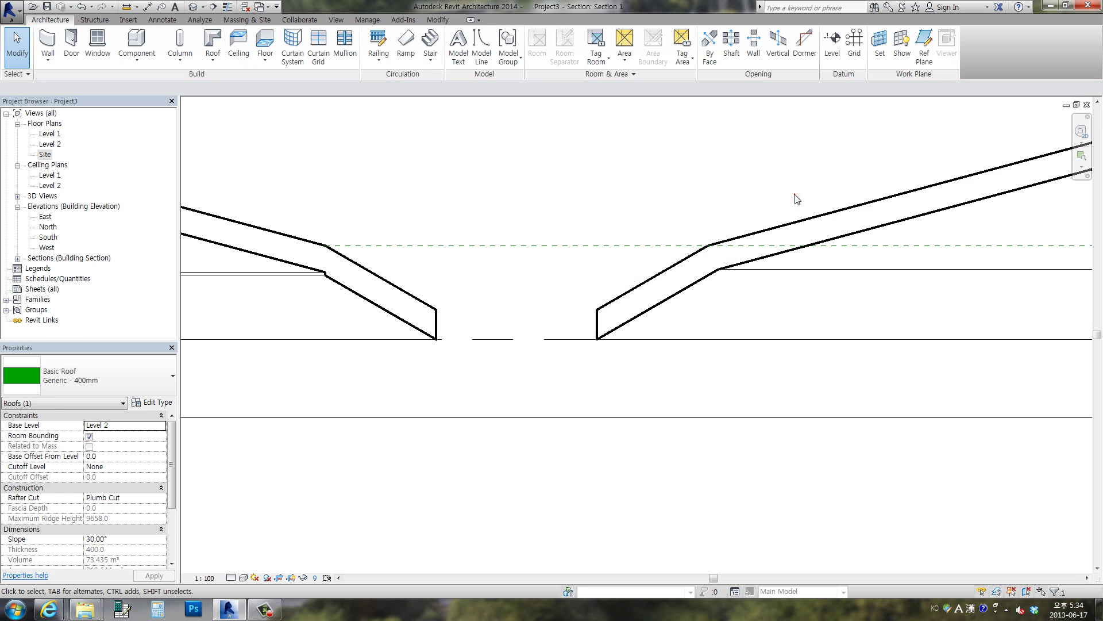
left_click(785, 184)
left_click(668, 180)
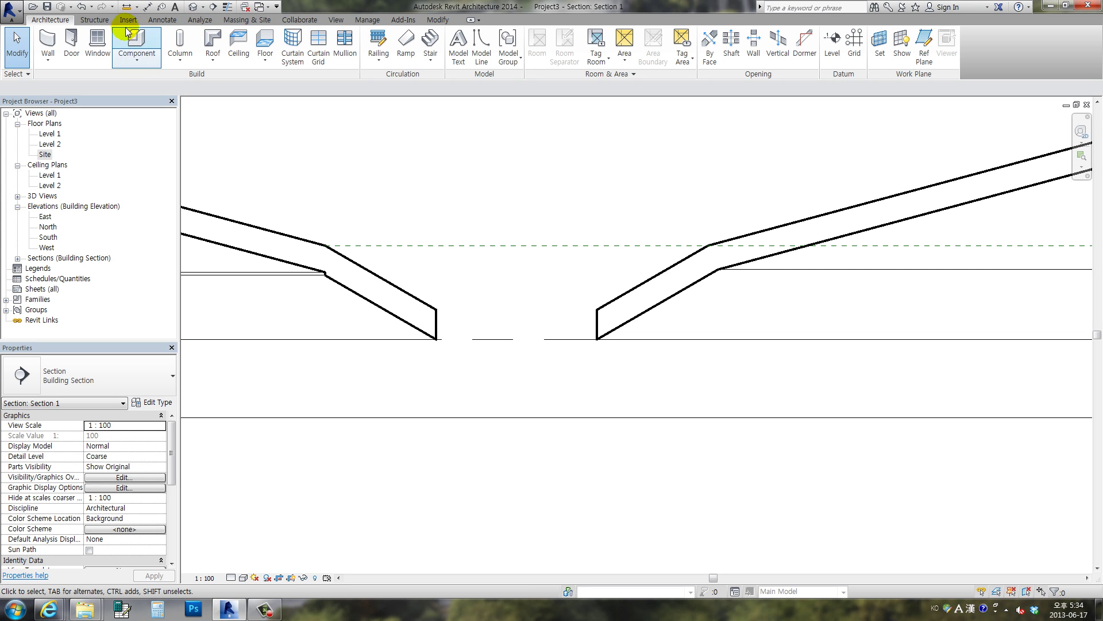
Step: Add aligned 400 thickness dimensions to the first roof's eave and upper parts
left_click(162, 20)
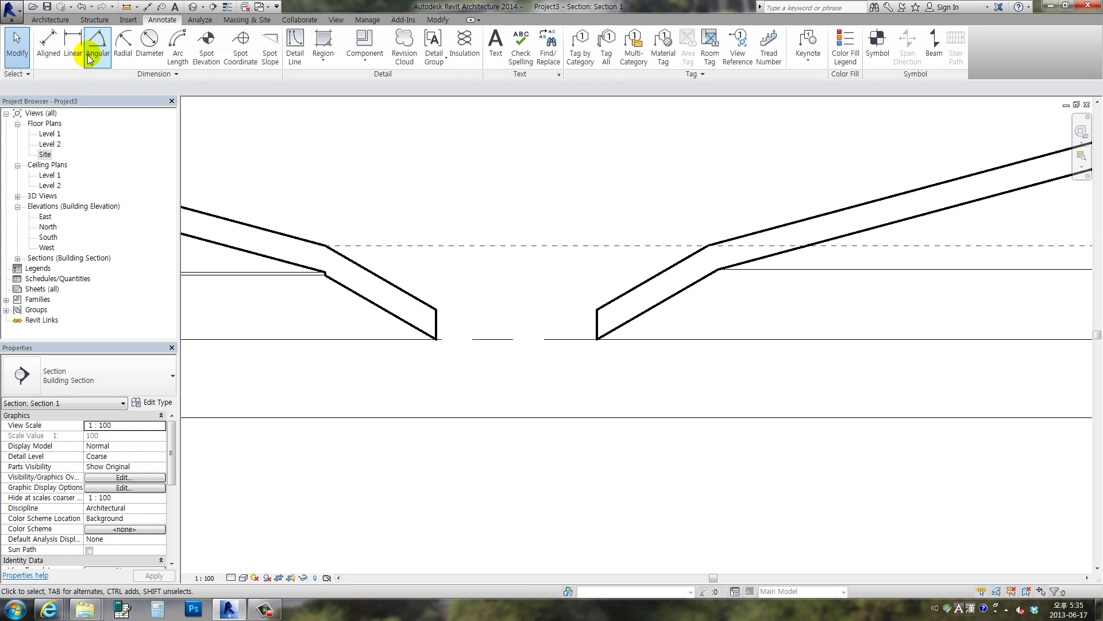
left_click(47, 44)
mouse_move(417, 276)
middle_mouse_down()
mouse_move(283, 216)
mouse_move(450, 270)
middle_mouse_up()
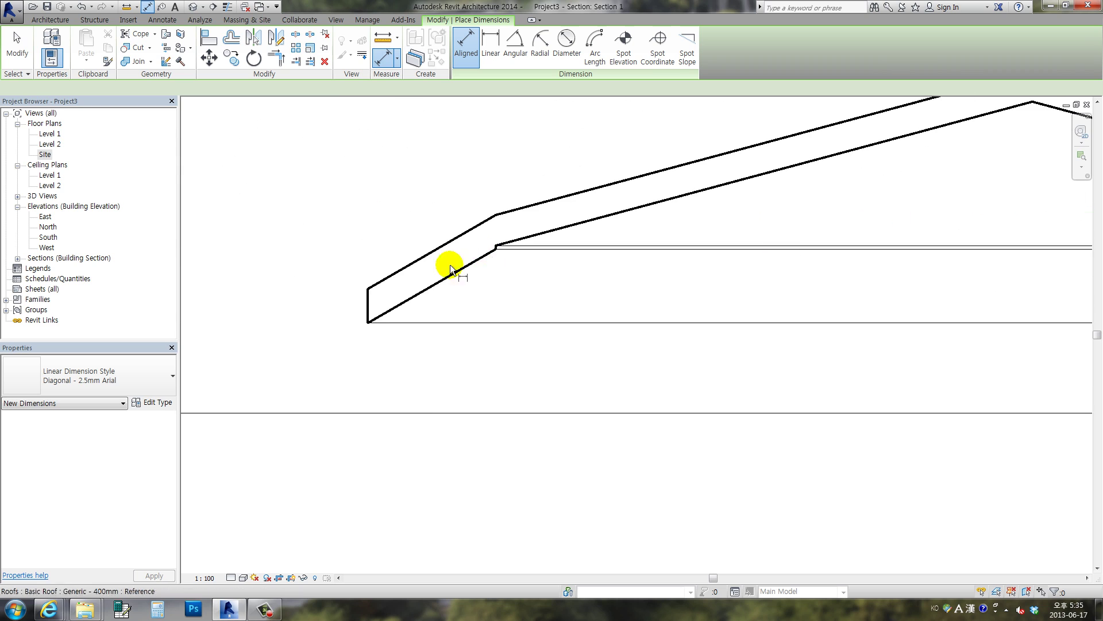
scroll(451, 270, "up", 2)
left_click(412, 255)
left_click(440, 288)
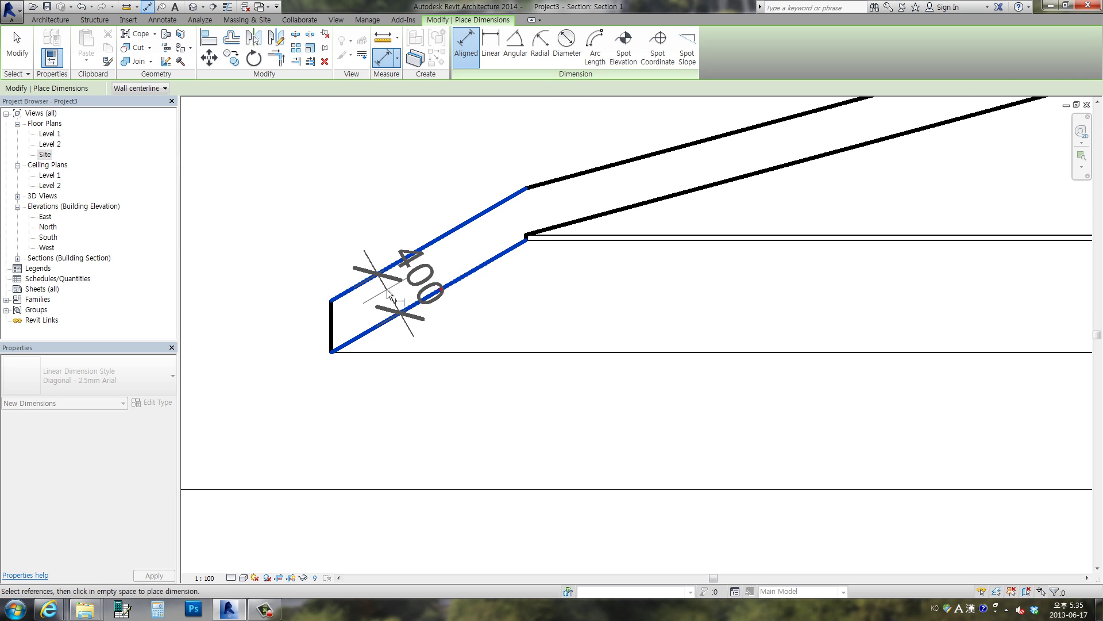
left_click(386, 287)
left_click(622, 167)
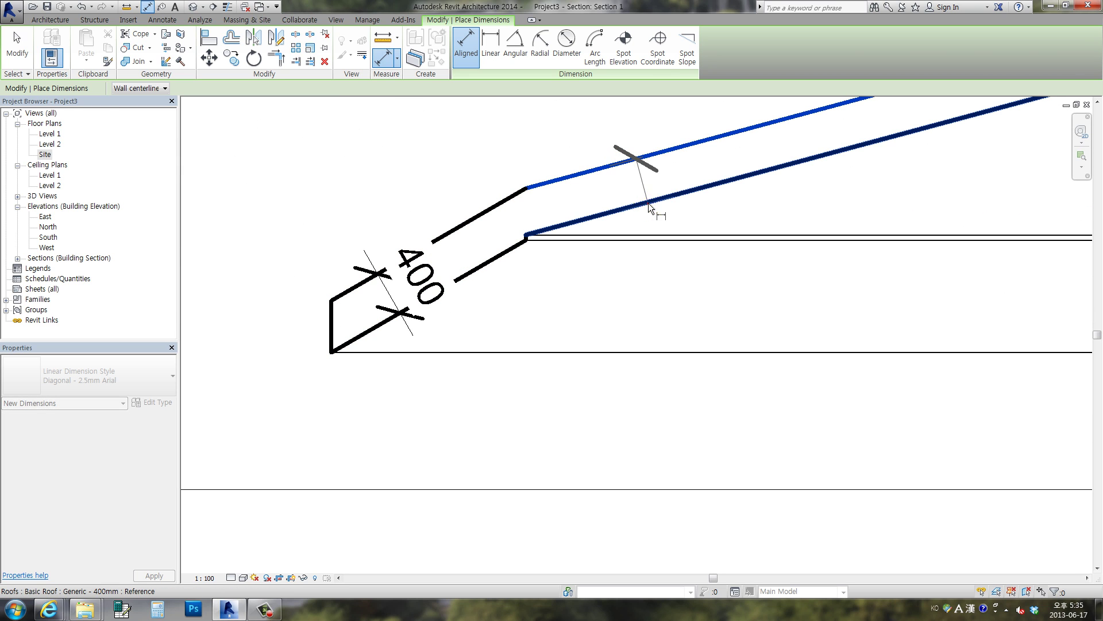
left_click(648, 202)
Step: Dimension the second roof's eave and upper parts with aligned 400 thickness dimensions
scroll(667, 224, "down", 2)
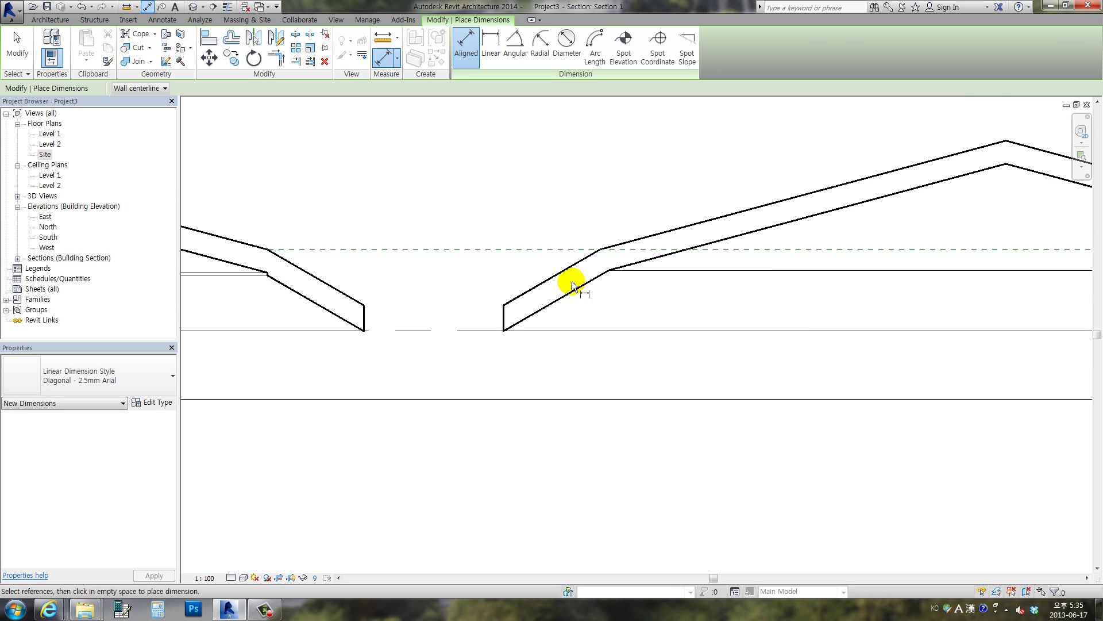
scroll(567, 283, "up", 2)
left_click(546, 278)
left_click(563, 304)
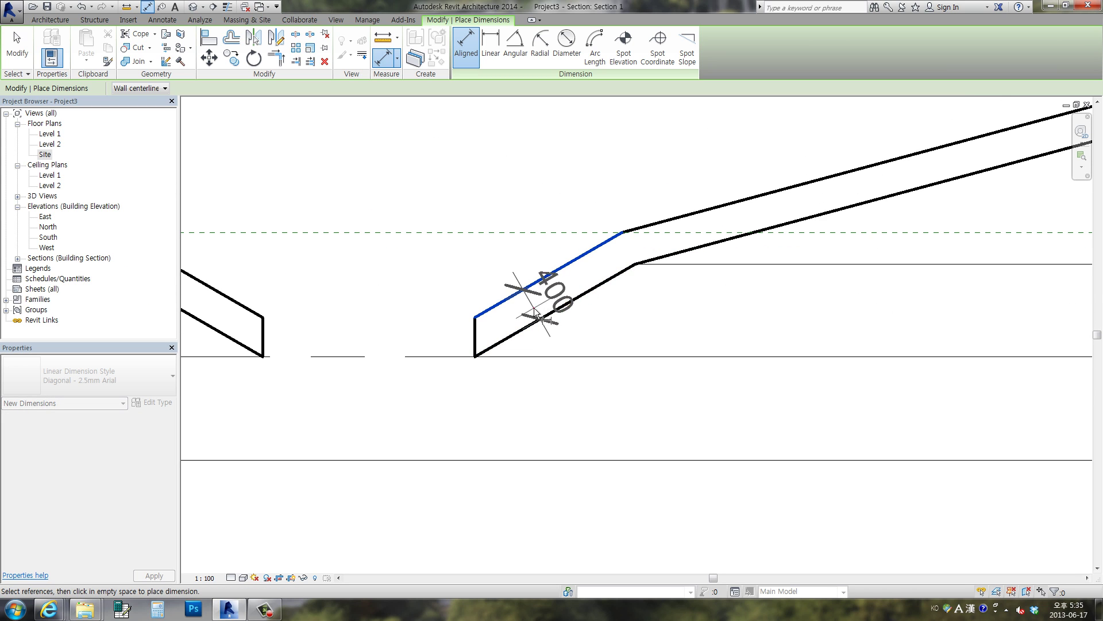
left_click(535, 301)
left_click(751, 209)
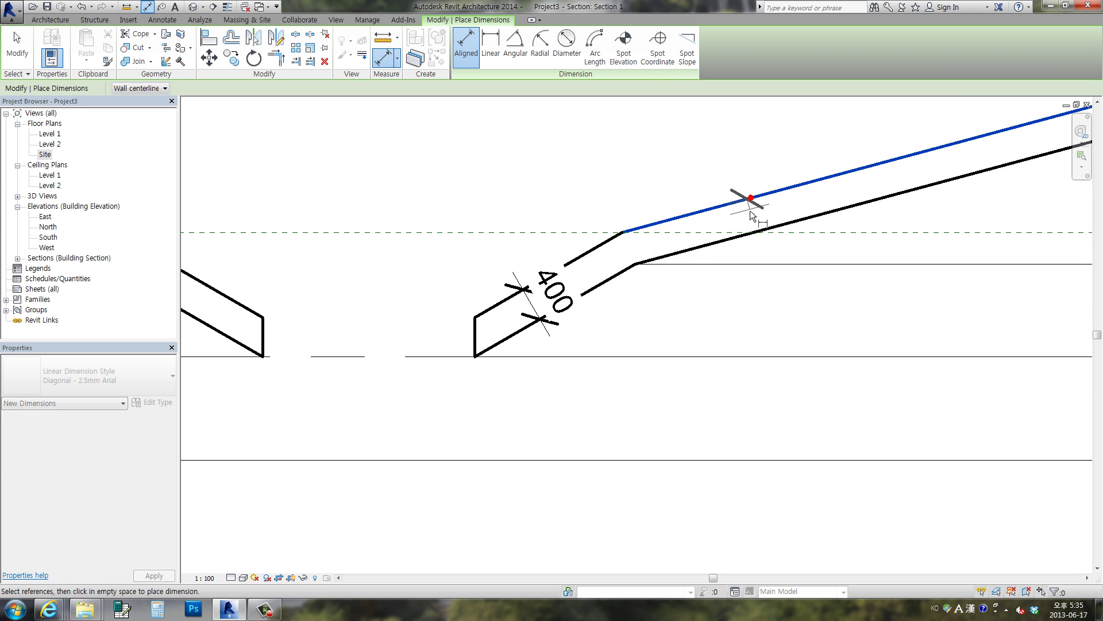
left_click(759, 236)
left_click(760, 234)
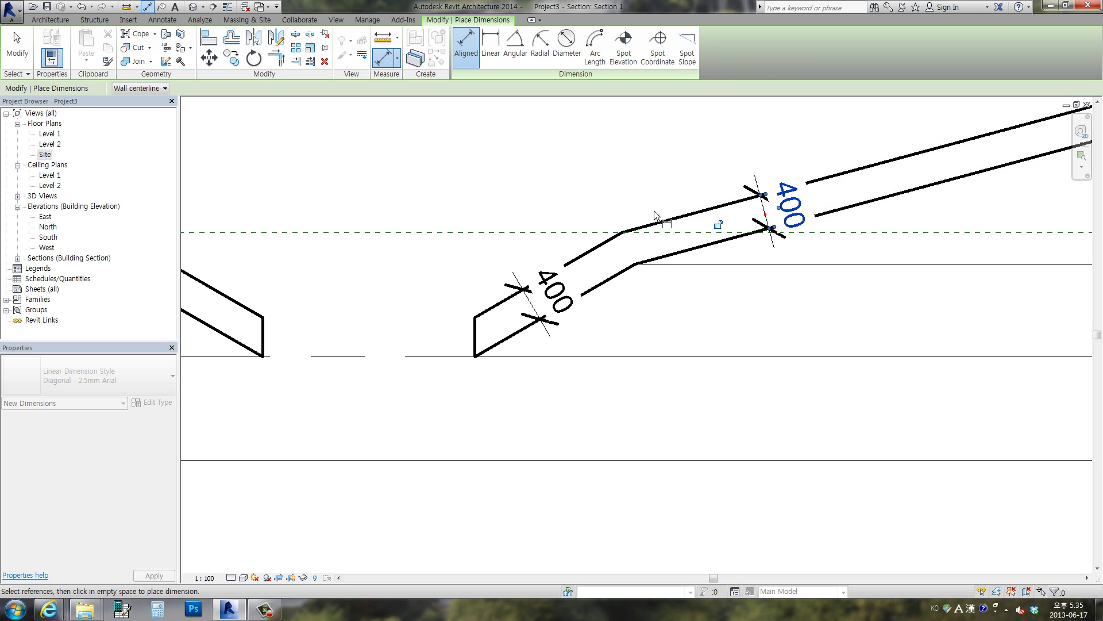
key("Escape")
key("Escape")
scroll(608, 337, "down", 2)
scroll(603, 338, "down", 2)
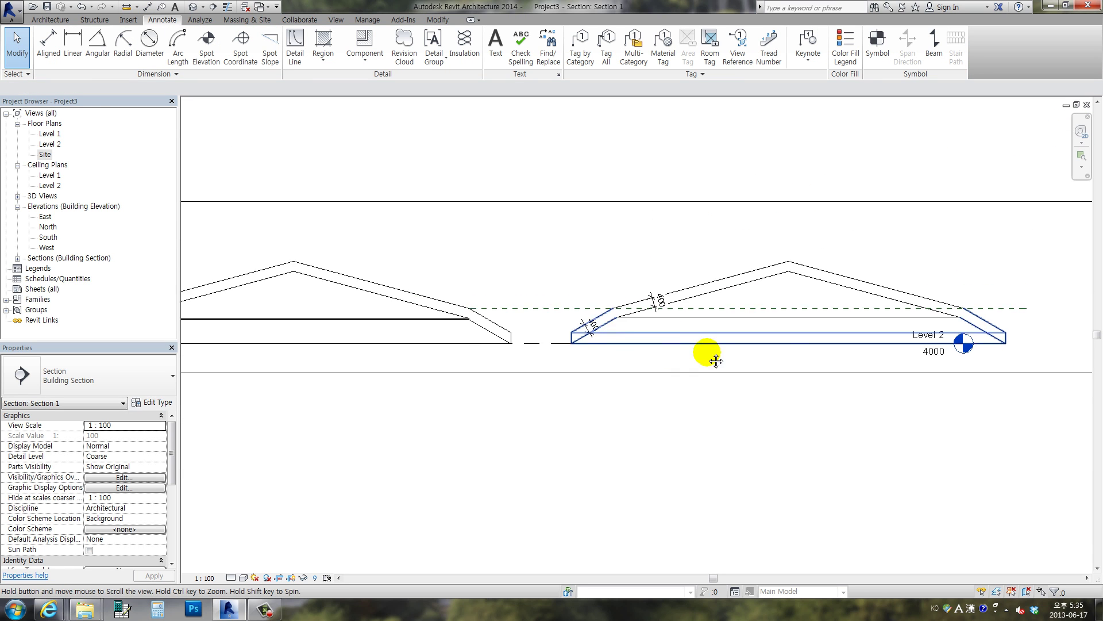
scroll(709, 357, "down", 2)
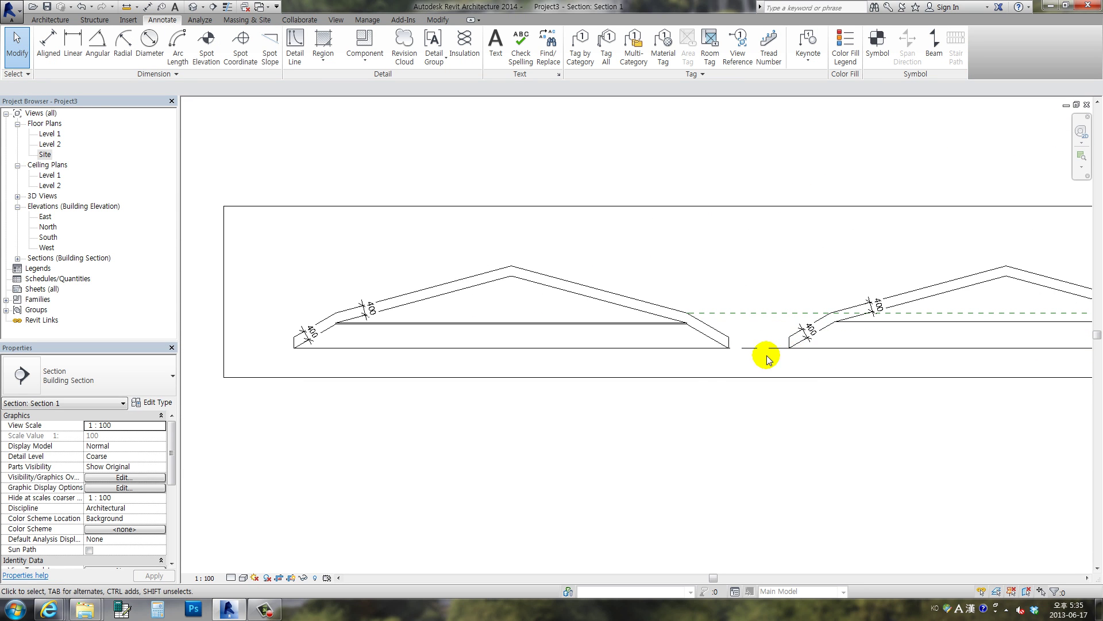
Step: Open the default 3D view and orbit and zoom to a low front view of both roofs
left_click(192, 8)
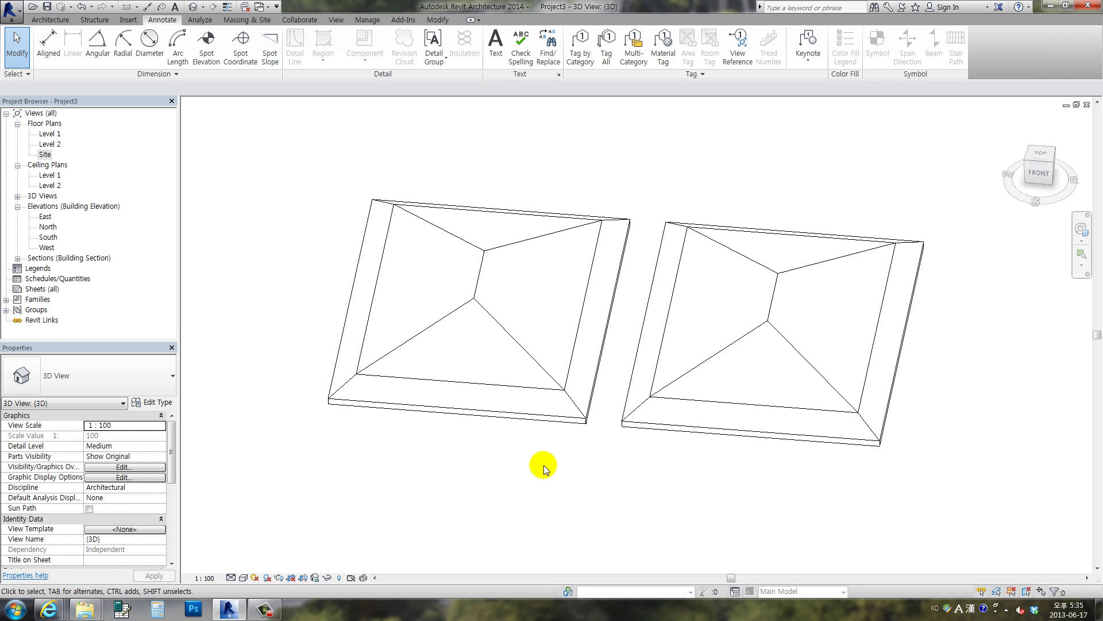
mouse_move(544, 469)
middle_mouse_down("shift")
mouse_move(482, 463)
mouse_move(438, 387)
mouse_move(581, 357)
mouse_move(587, 440)
mouse_move(537, 254)
mouse_move(549, 304)
middle_mouse_up("shift")
scroll(339, 420, "up", 2)
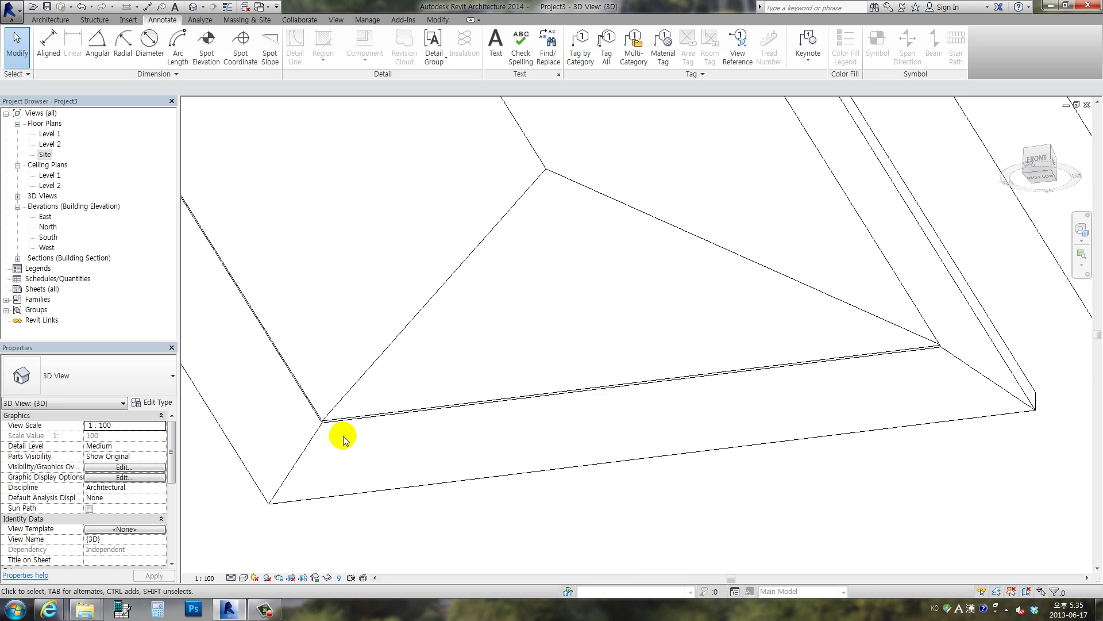
scroll(345, 438, "up", 2)
scroll(320, 424, "up", 1)
scroll(369, 414, "up", 2)
scroll(774, 408, "down", 3)
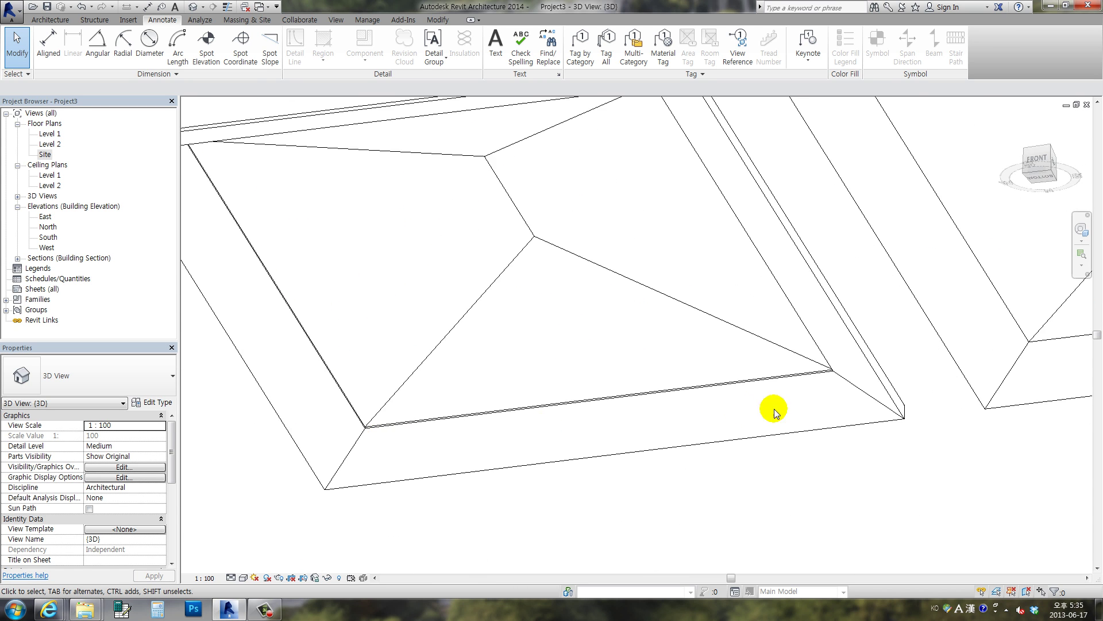
scroll(699, 399, "up", 2)
scroll(615, 374, "up", 2)
scroll(620, 356, "up", 1)
scroll(638, 374, "down", 2)
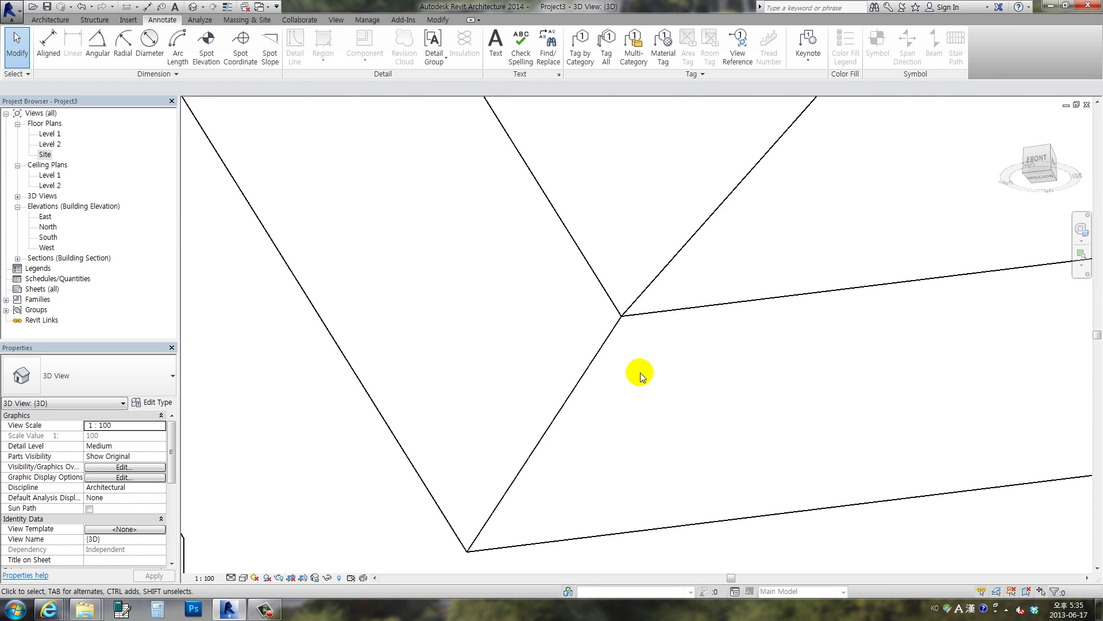
scroll(637, 374, "down", 2)
scroll(638, 374, "down", 3)
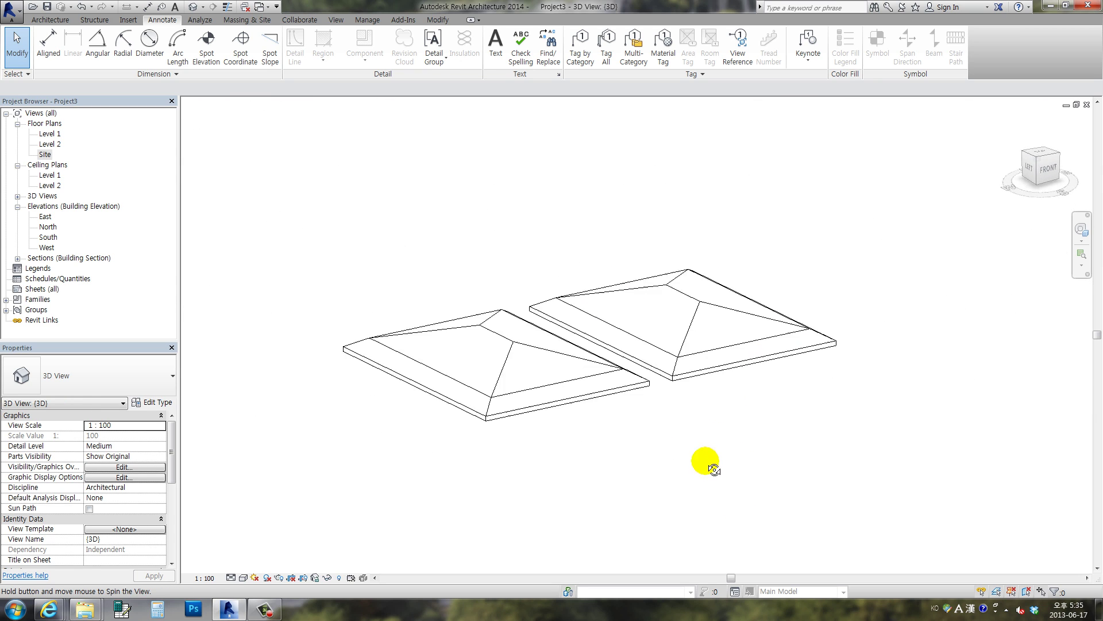